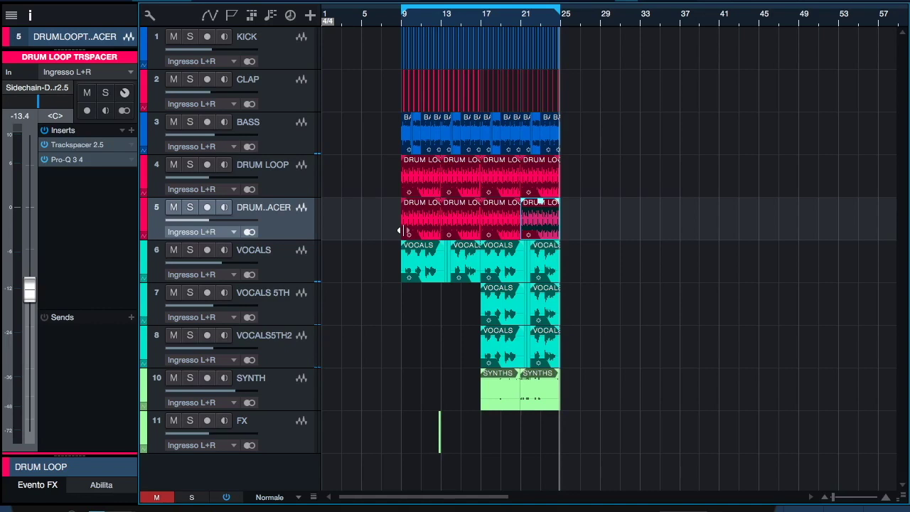
# - Look through the track channels from DRUM LOOP TRSPACER up to KICK and place the playhead at bar 7
pyautogui.click(268, 183)
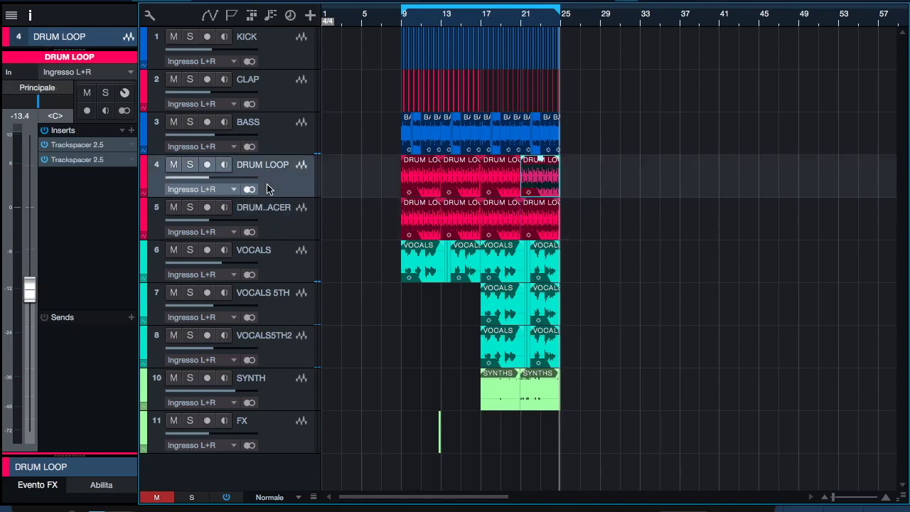
pyautogui.press('Up')
pyautogui.press('Up')
pyautogui.press('Down')
pyautogui.press('Down')
pyautogui.press('Down')
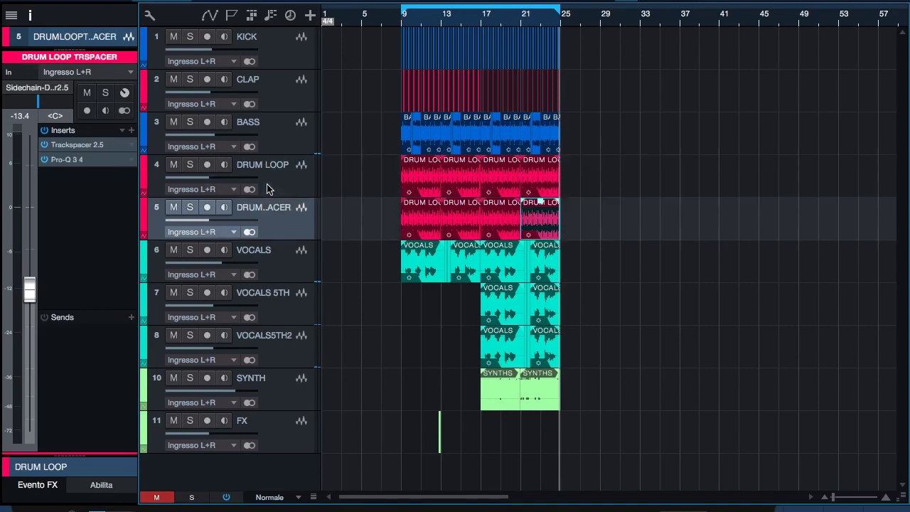
pyautogui.press('Up')
pyautogui.press('Up')
pyautogui.press('Up')
pyautogui.press('Up')
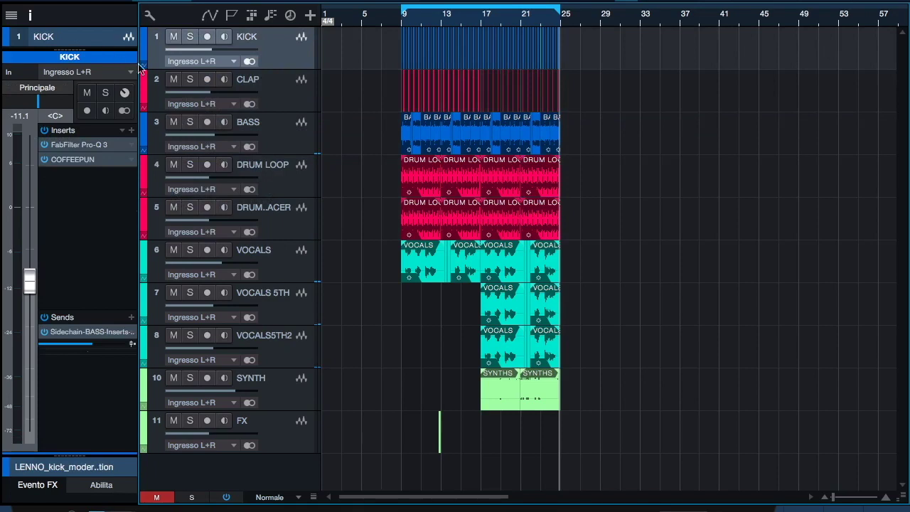
pyautogui.click(382, 23)
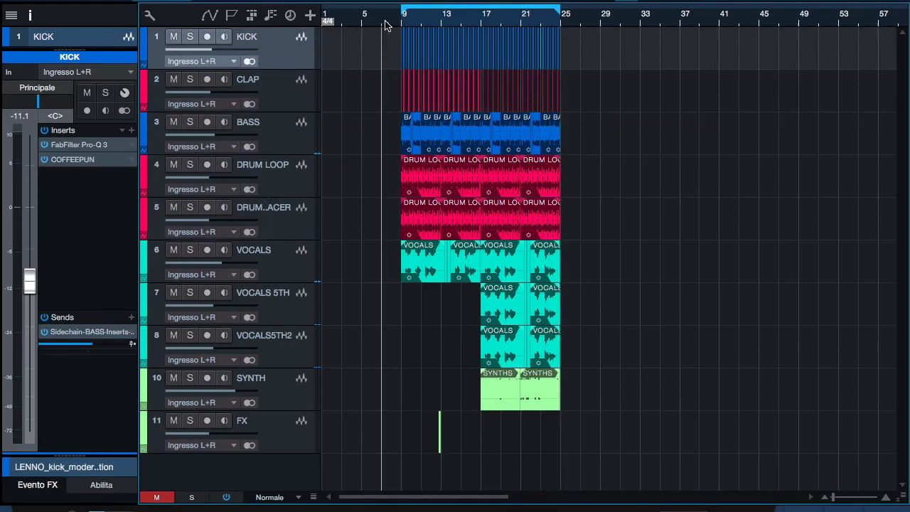
pyautogui.click(382, 34)
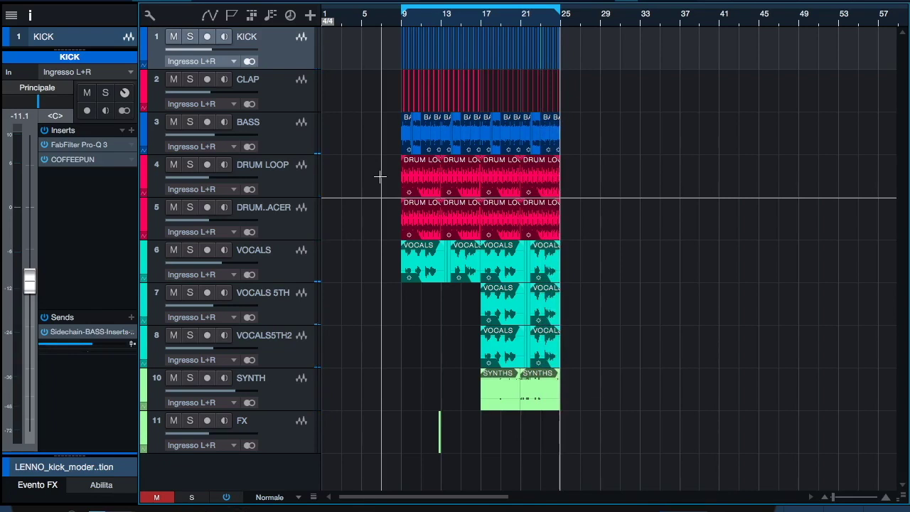
# - Inspect the inserts and sends of the CLAP, BASS, DRUM LOOP, VOCALS, VOCALS 5TH and VOCALS5TH2 tracks, returning to VOCALS
pyautogui.click(281, 99)
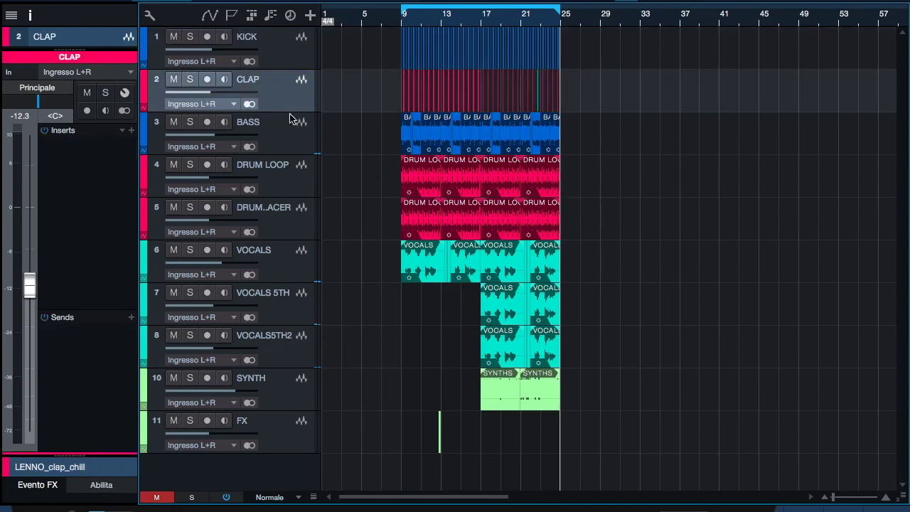
pyautogui.click(295, 136)
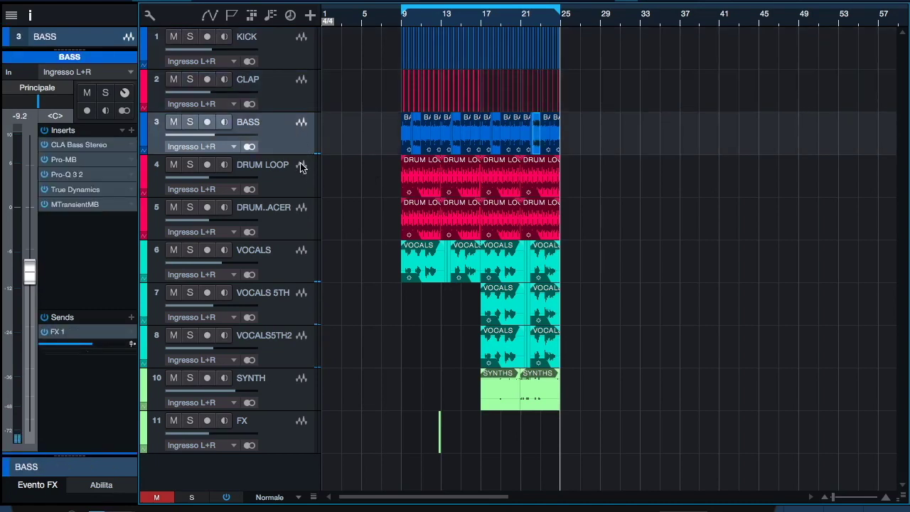
pyautogui.click(280, 178)
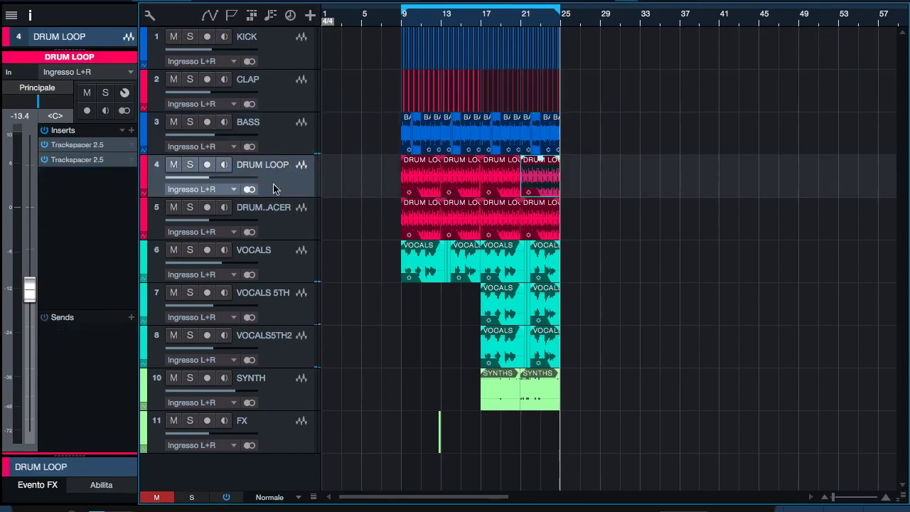
pyautogui.click(292, 259)
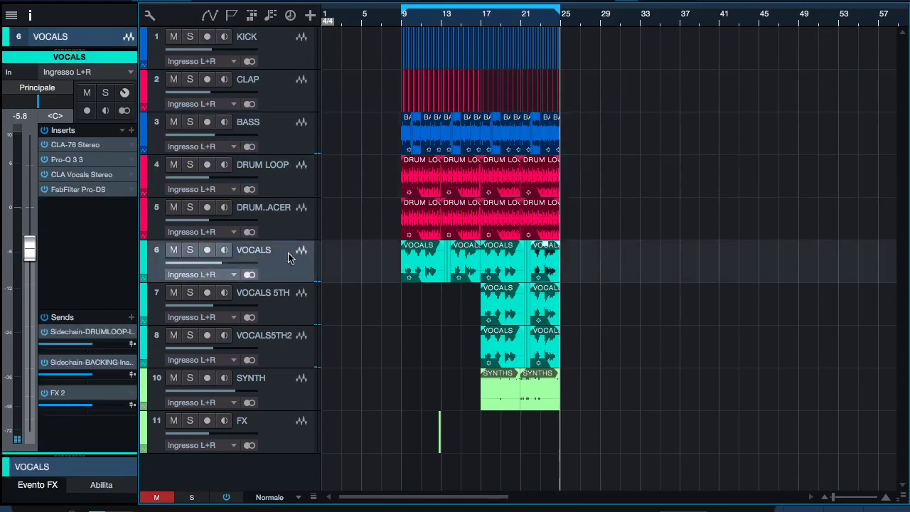
pyautogui.click(282, 297)
pyautogui.click(283, 335)
pyautogui.click(278, 306)
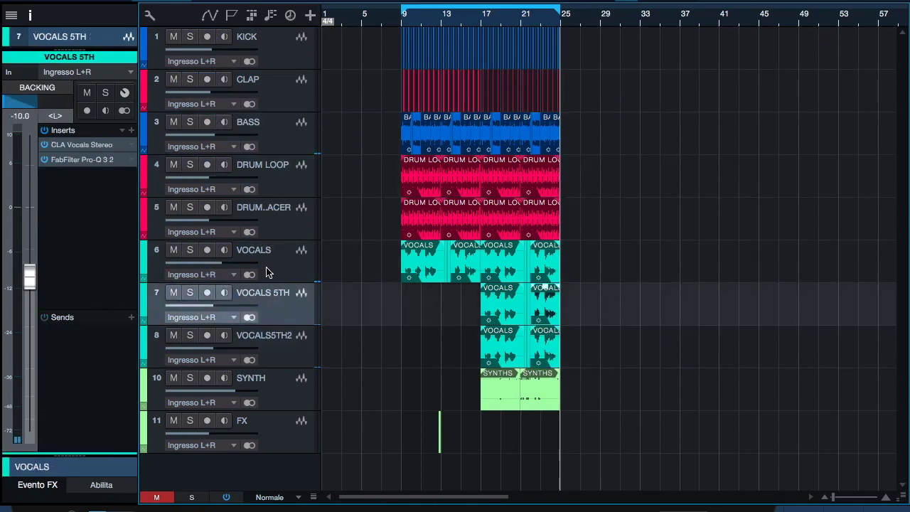
pyautogui.click(269, 271)
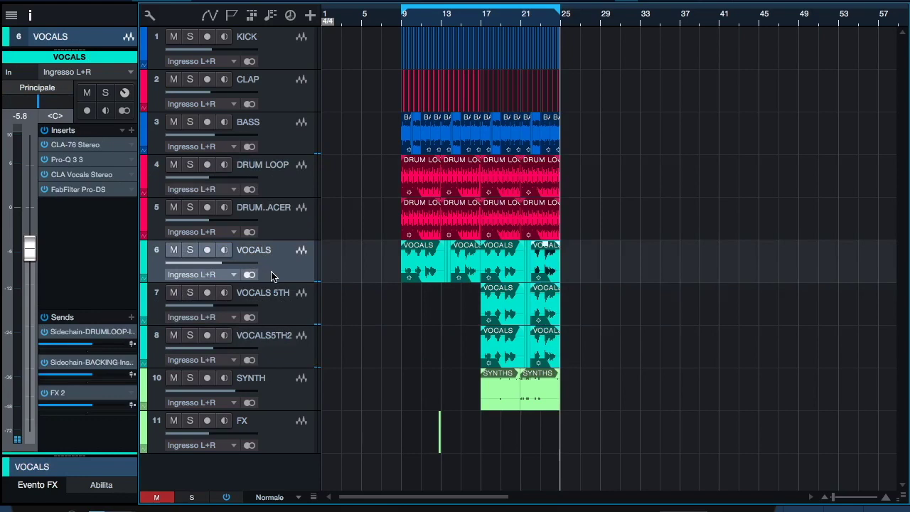
# - Turn off looping and listen to the soloed VOCALS track from bar 9, clearing its solo at the end
pyautogui.click(190, 250)
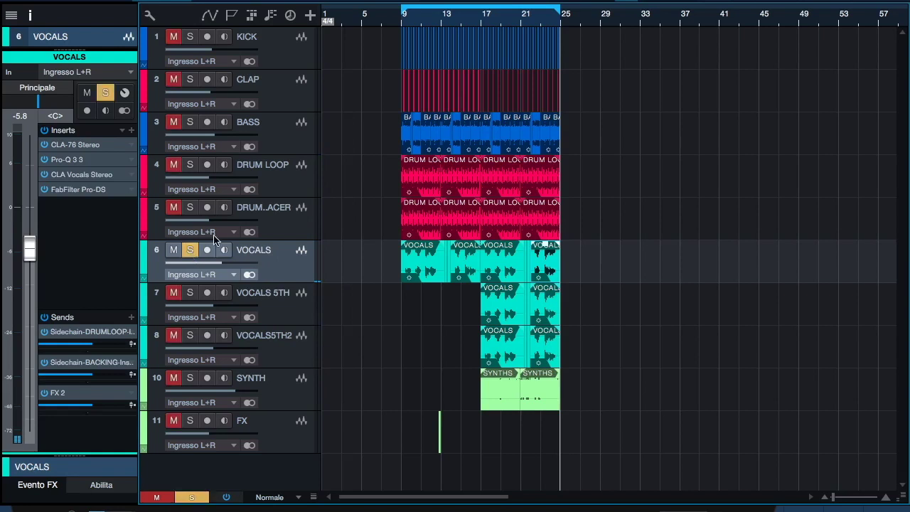
pyautogui.press('/')
pyautogui.click(402, 25)
pyautogui.press('space')
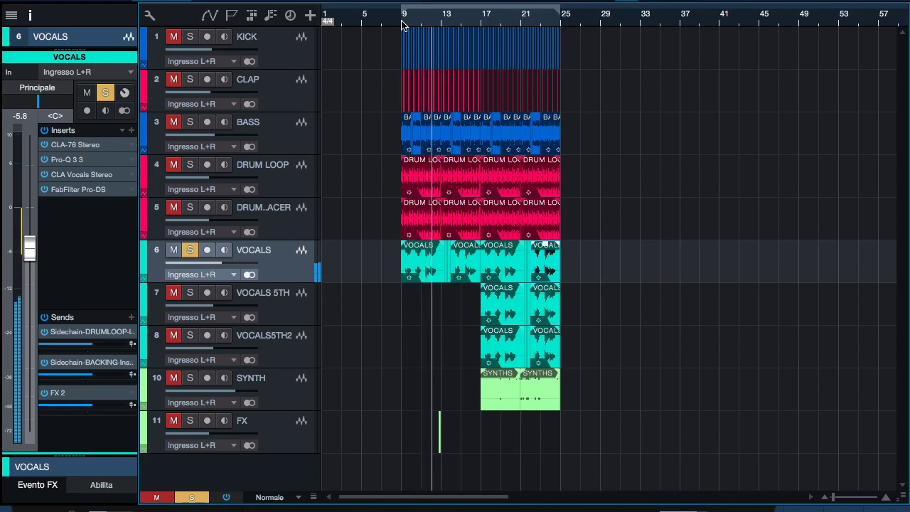
pyautogui.click(190, 251)
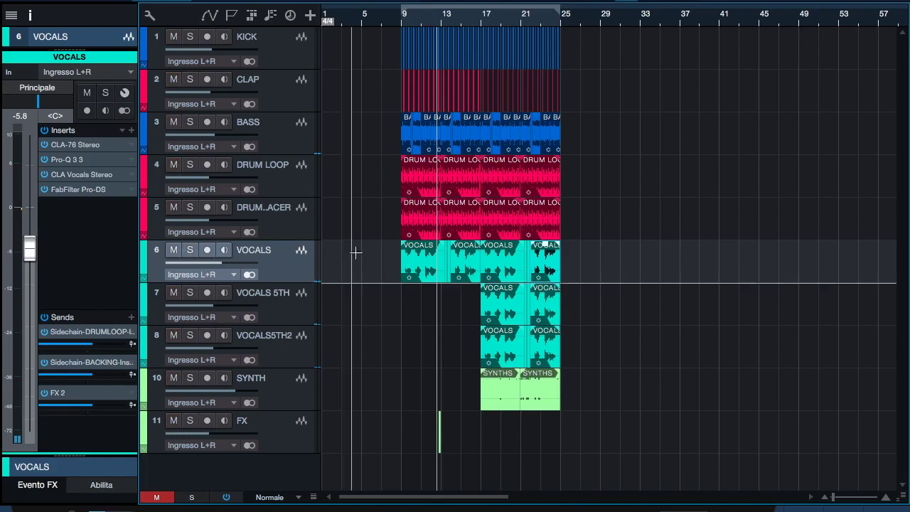
# - Listen from bar 17 with VOCALS 5TH and VOCALS5TH2 soloed, add VOCALS to the solo, and clear all three solos
pyautogui.click(480, 24)
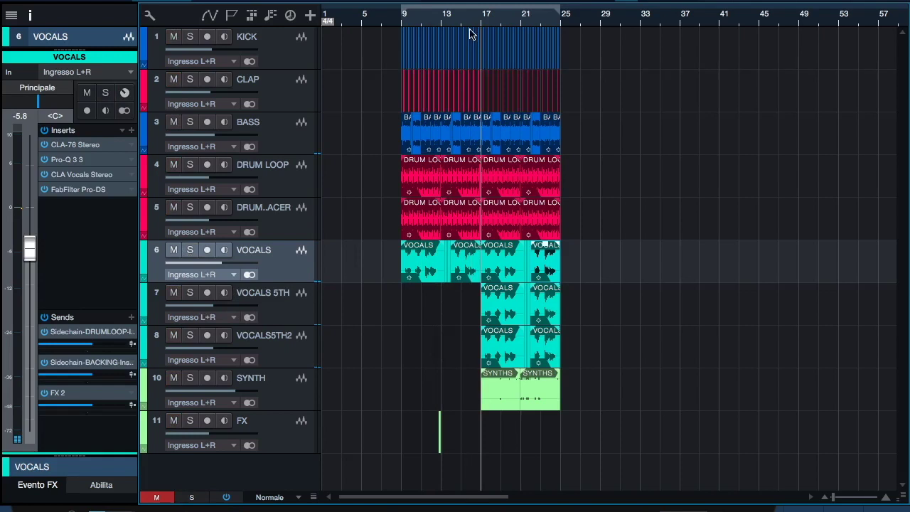
pyautogui.press('space')
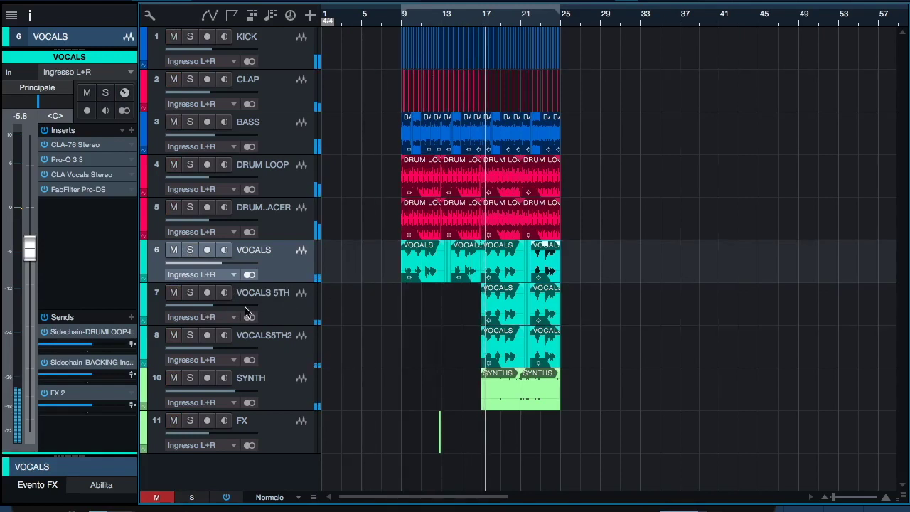
pyautogui.click(190, 292)
pyautogui.click(191, 336)
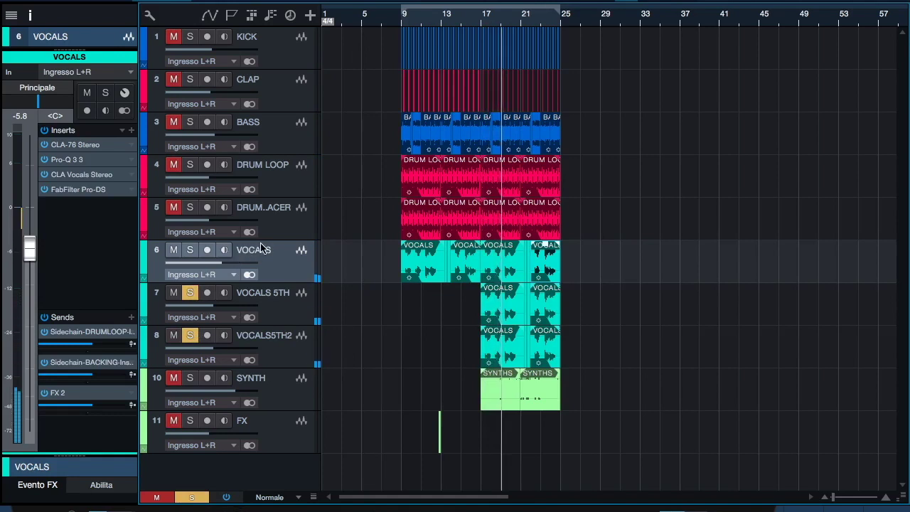
pyautogui.click(191, 253)
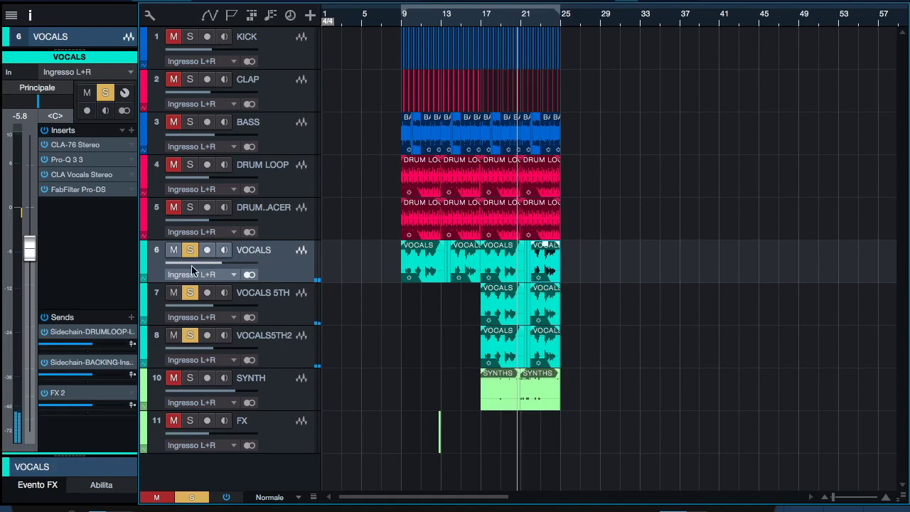
pyautogui.click(190, 250)
pyautogui.click(189, 293)
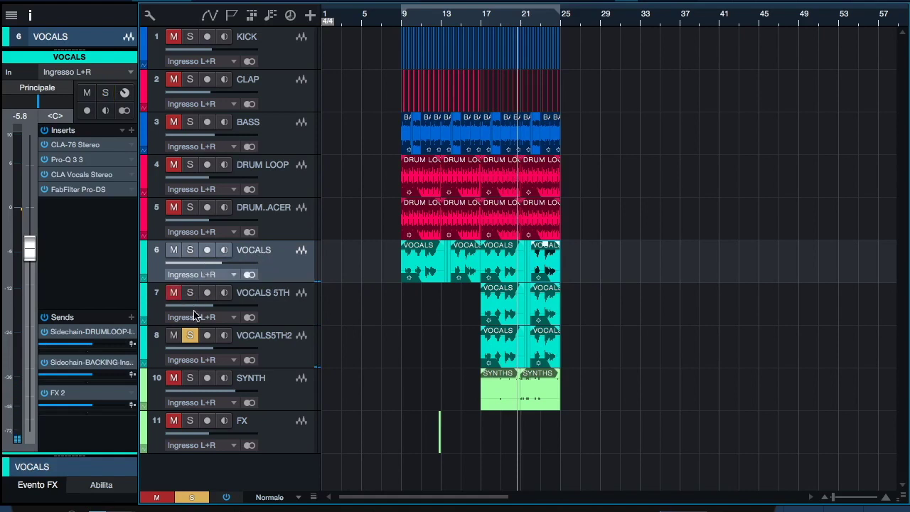
pyautogui.click(190, 335)
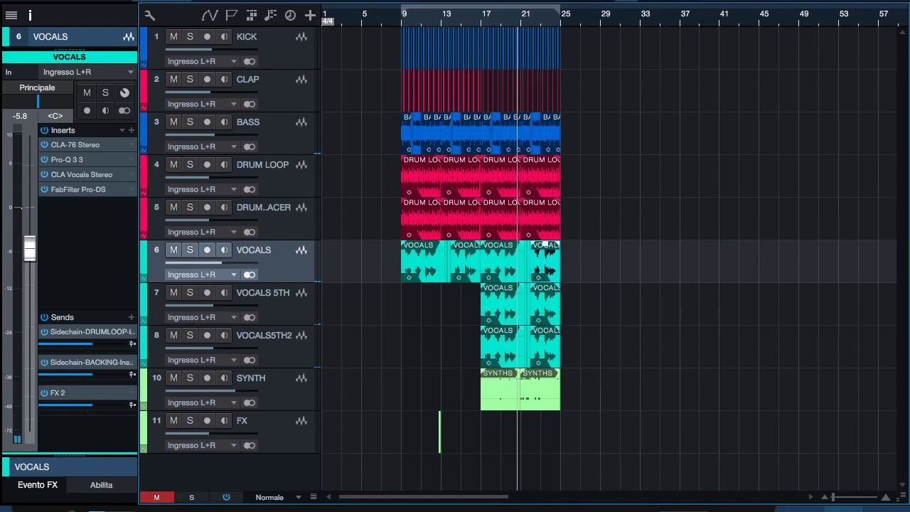
# - Show the mixer and open the Trackspacer 2.5 insert on the BACKING bus
pyautogui.press('F3')
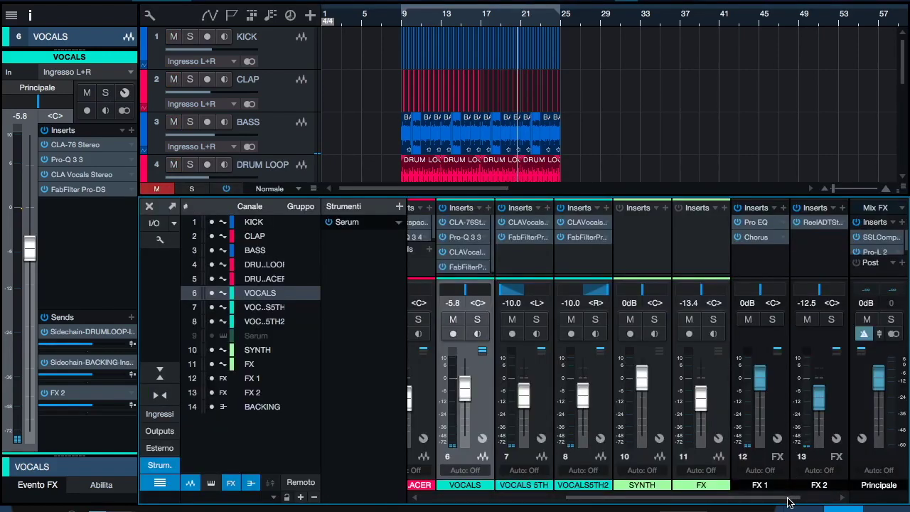
pyautogui.click(842, 498)
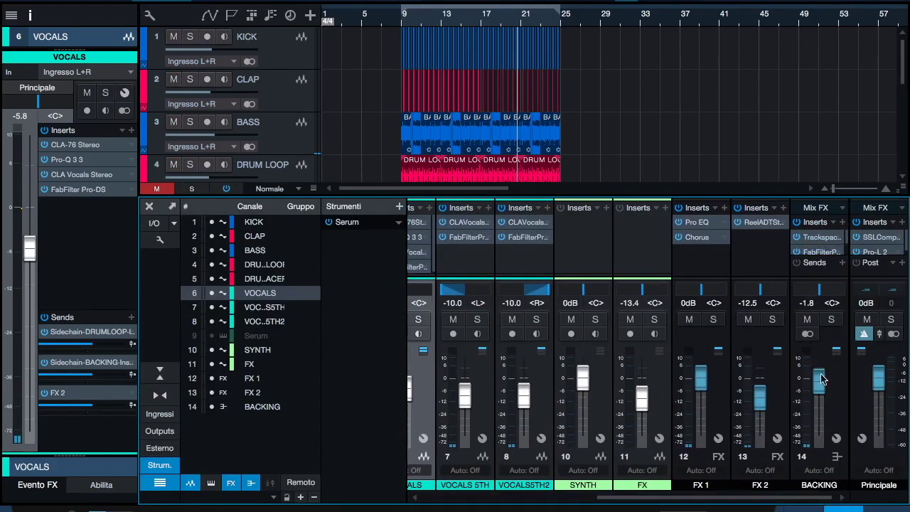
pyautogui.click(819, 238)
# - Play the mix from bar 17 with the BACKING Trackspacer window in view, toggling the plug-in's bypass to compare
pyautogui.moveTo(718, 9); pyautogui.dragTo(708, 0)
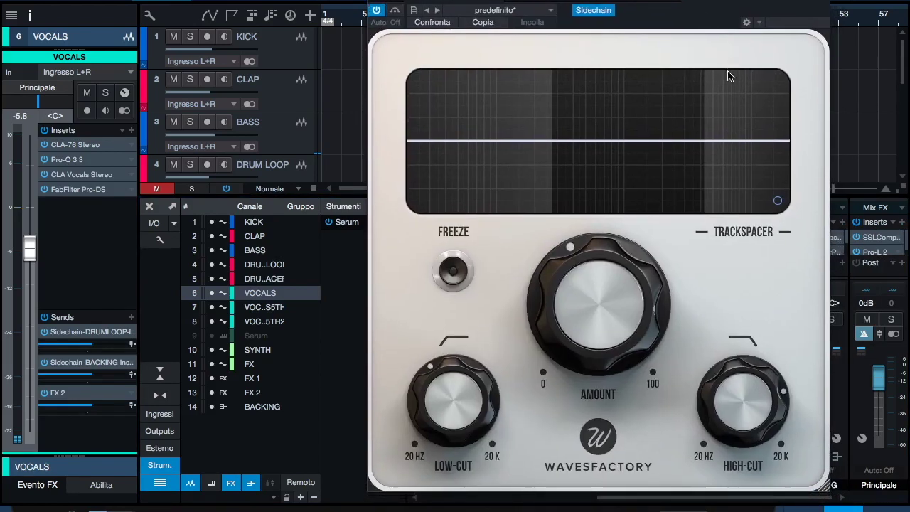
pyautogui.moveTo(706, 0); pyautogui.dragTo(732, 35)
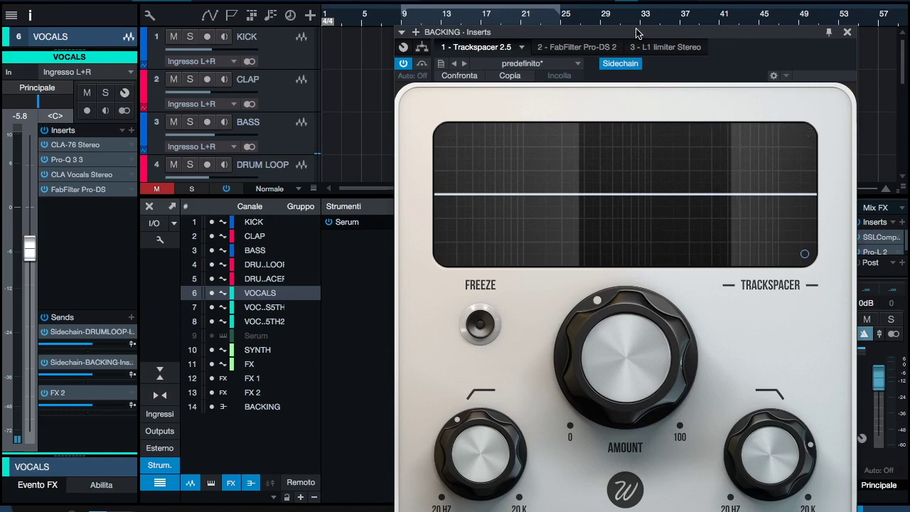
pyautogui.moveTo(640, 34); pyautogui.dragTo(646, 38)
pyautogui.scroll(-3, 304, 153)
pyautogui.scroll(-2, 306, 151)
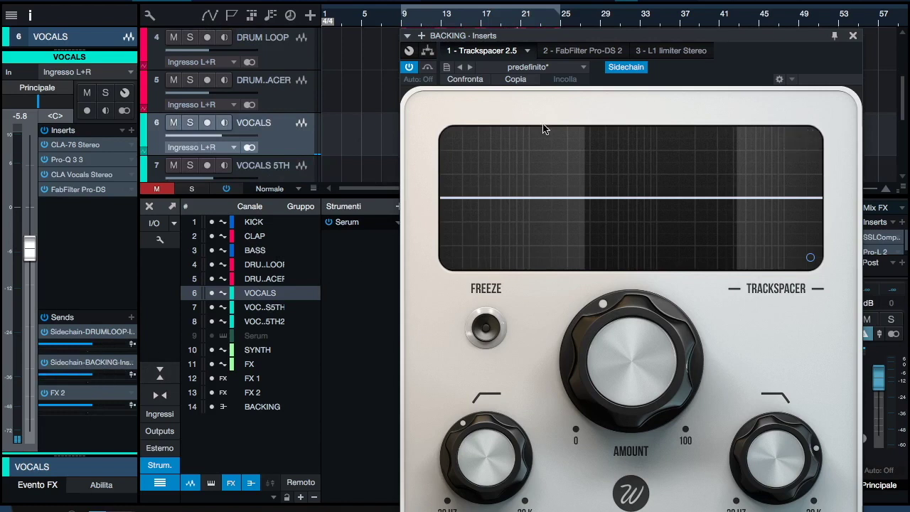
pyautogui.moveTo(601, 37); pyautogui.dragTo(507, 0)
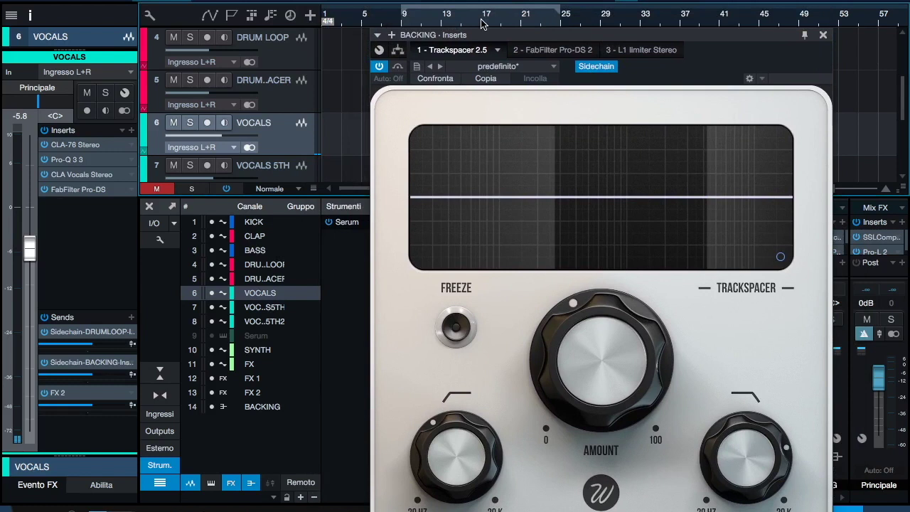
pyautogui.moveTo(481, 30); pyautogui.dragTo(457, 13)
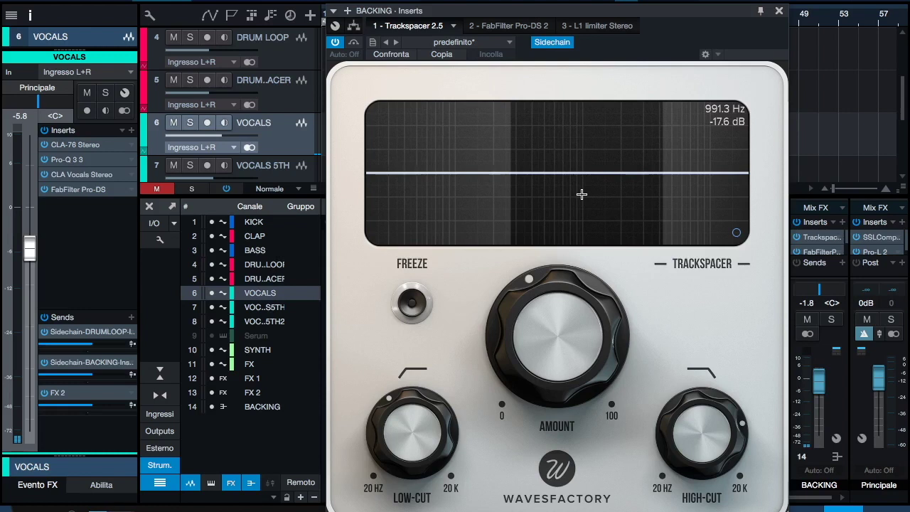
pyautogui.moveTo(577, 11); pyautogui.dragTo(636, 61)
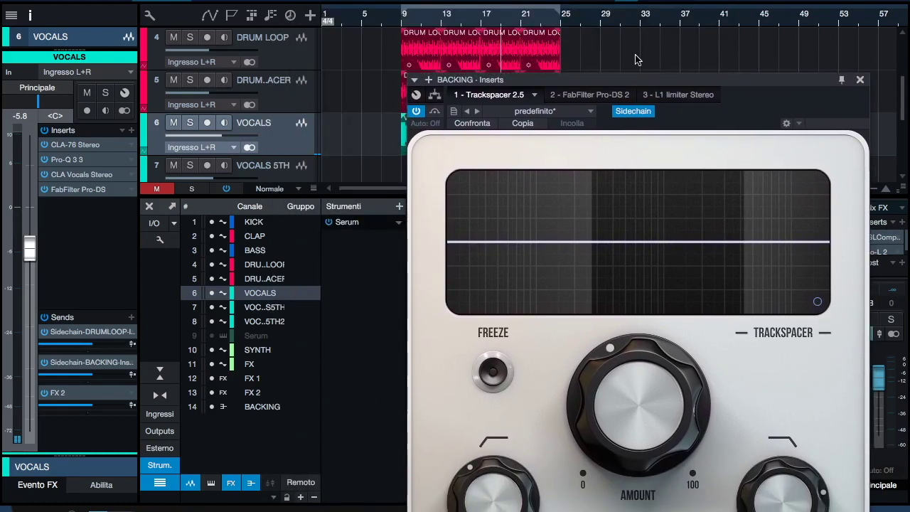
pyautogui.click(482, 27)
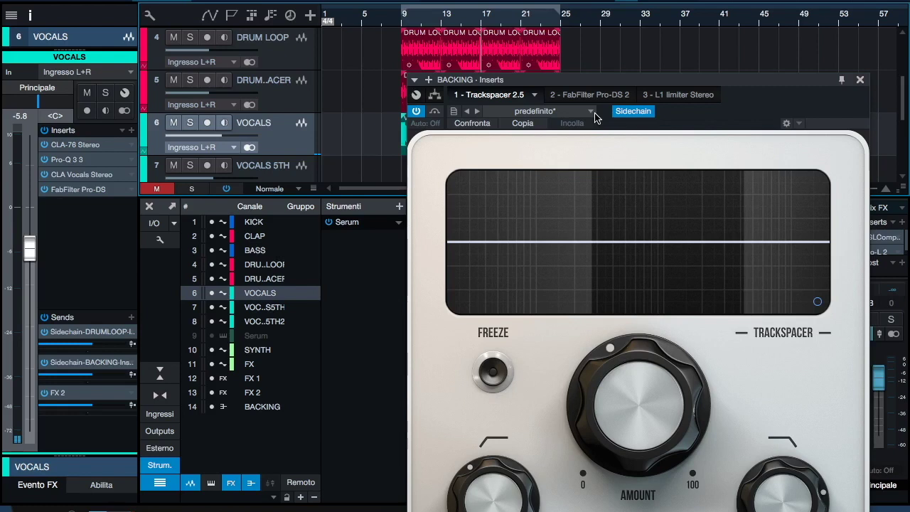
pyautogui.moveTo(636, 84); pyautogui.dragTo(539, 68)
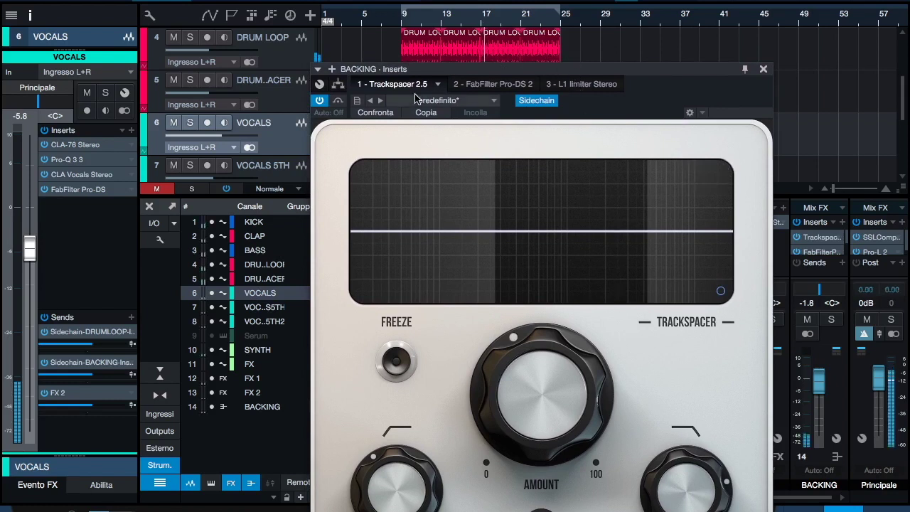
pyautogui.click(319, 101)
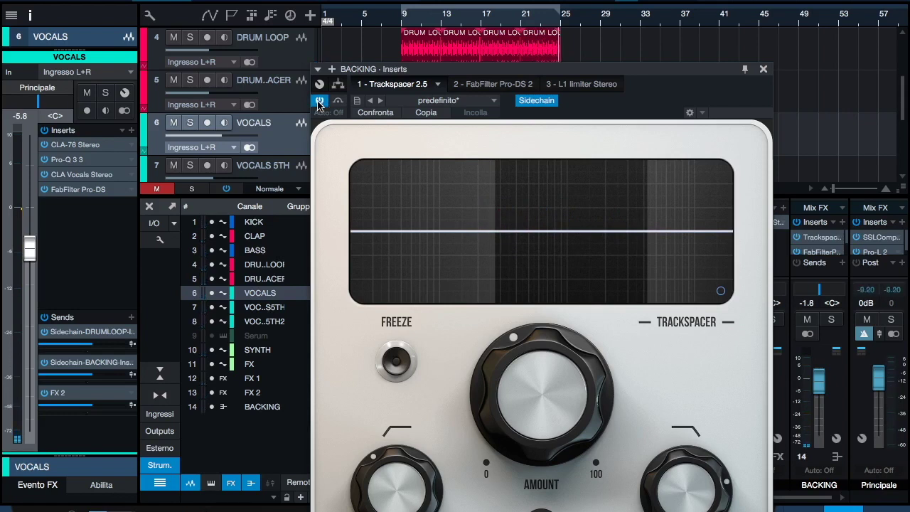
# - Finish examining the BACKING bus's Trackspacer controls and close the plug-in window
pyautogui.moveTo(513, 356)
pyautogui.moveTo(450, 65); pyautogui.dragTo(427, 0)
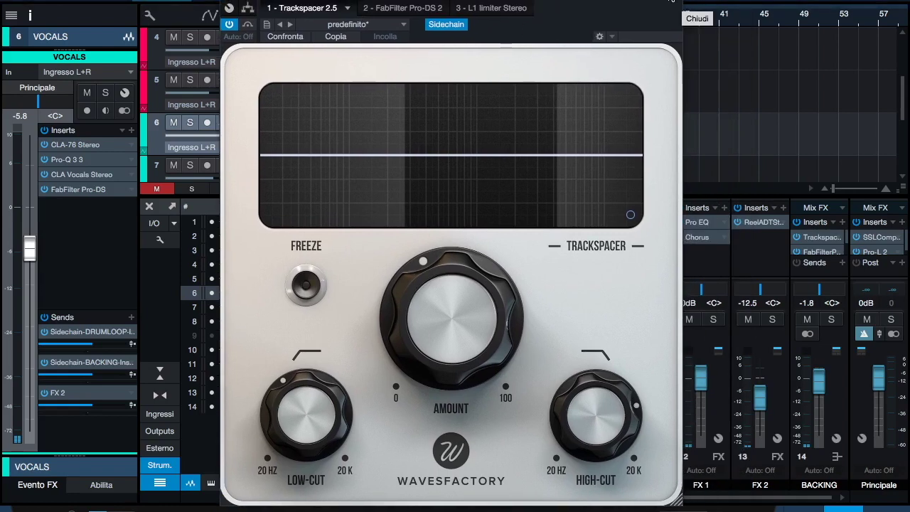
pyautogui.click(671, 3)
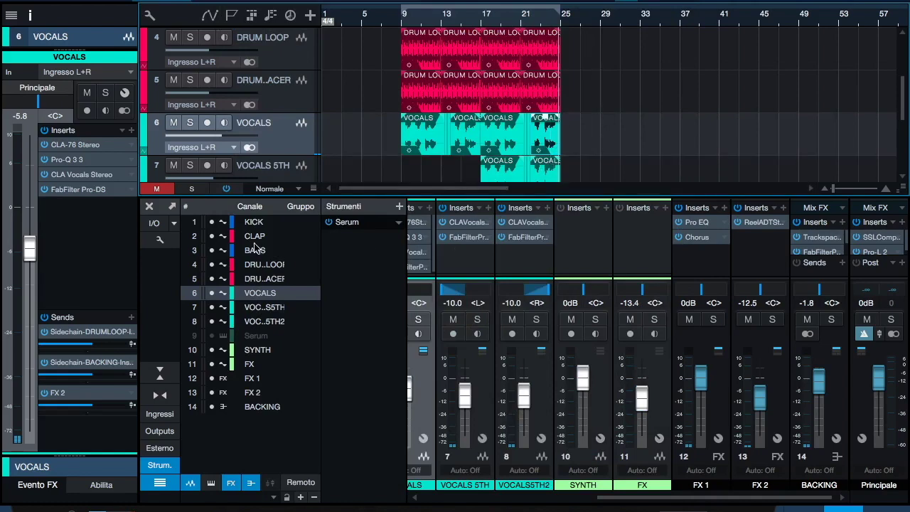
# - Solo DRUM LOOP without DRUM LOOP TRSPACER, listen from bar 9 with its inserts bypassed, and clear the solo
pyautogui.click(283, 93)
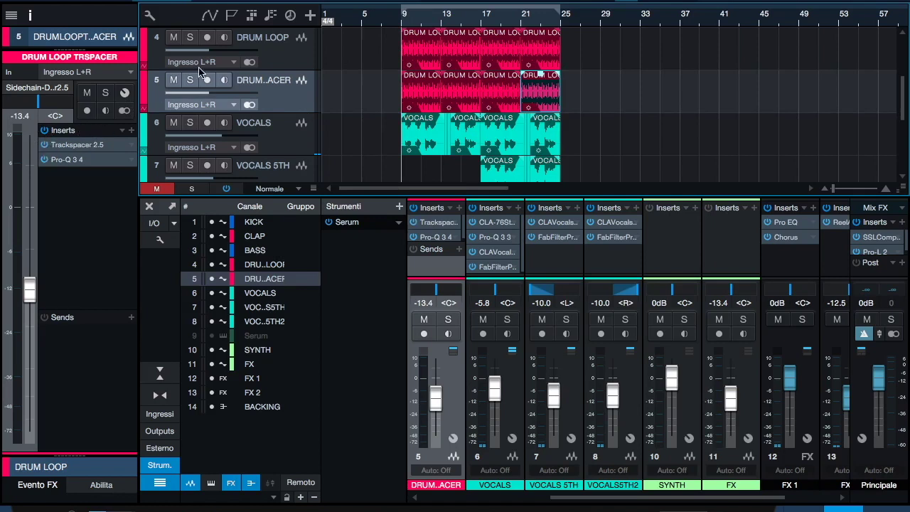
pyautogui.click(268, 43)
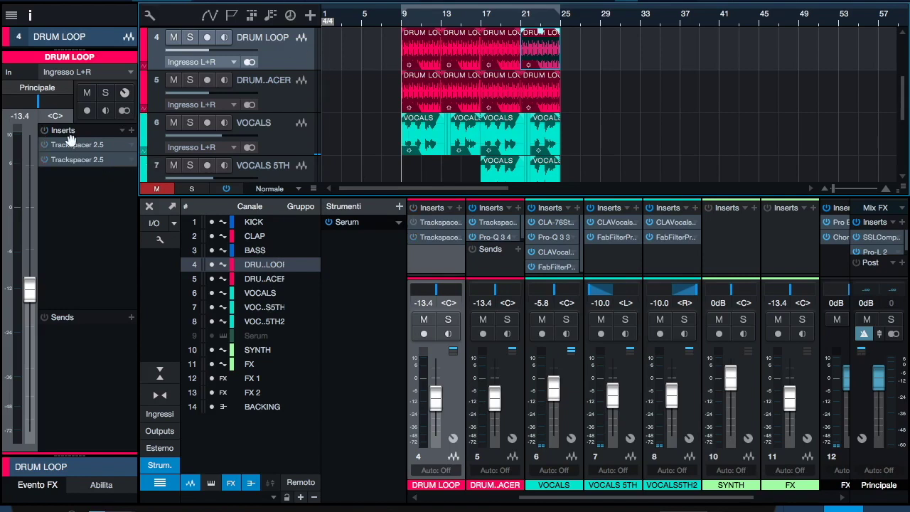
pyautogui.click(189, 41)
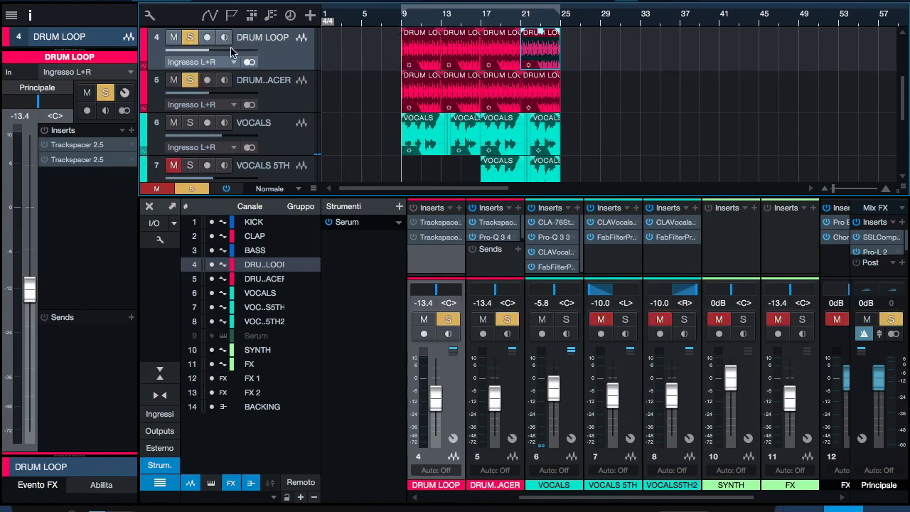
pyautogui.click(190, 81)
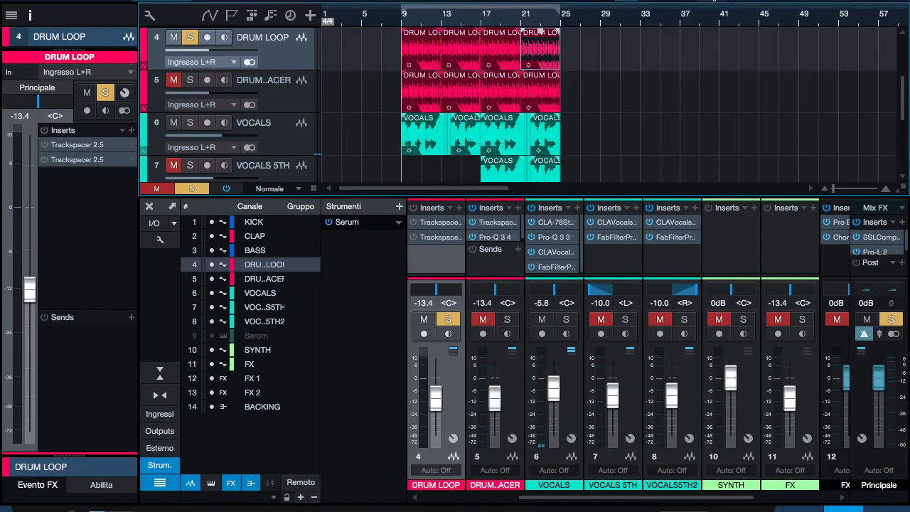
pyautogui.press('space')
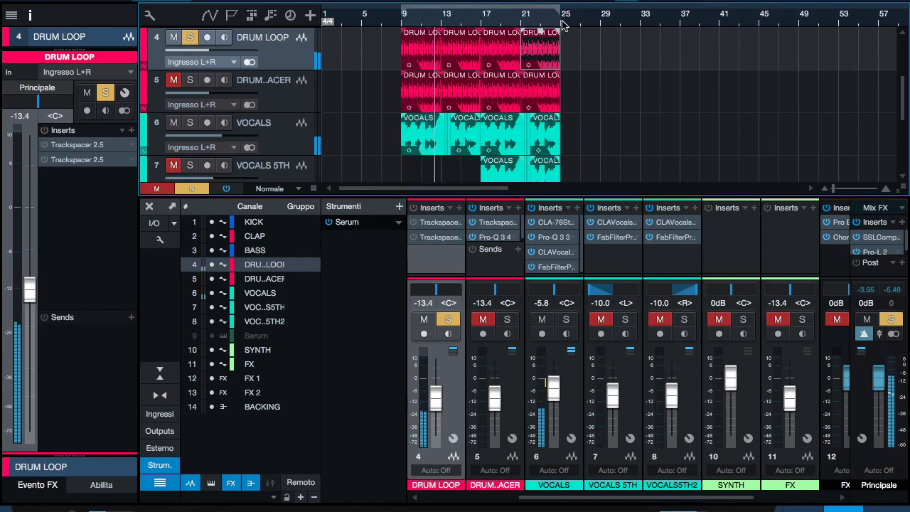
pyautogui.click(190, 37)
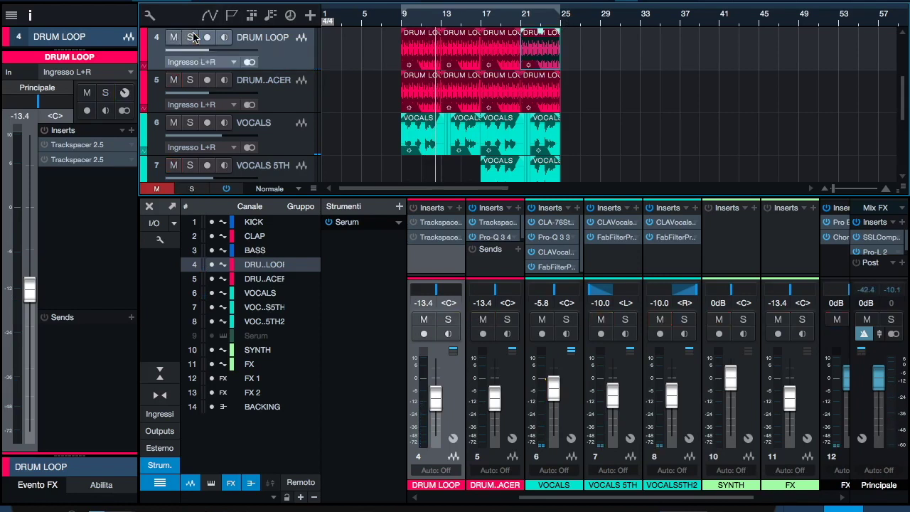
# - Enable all inserts on the DRUM LOOP track and show the VOCALS track's sidechain sends
pyautogui.click(44, 130)
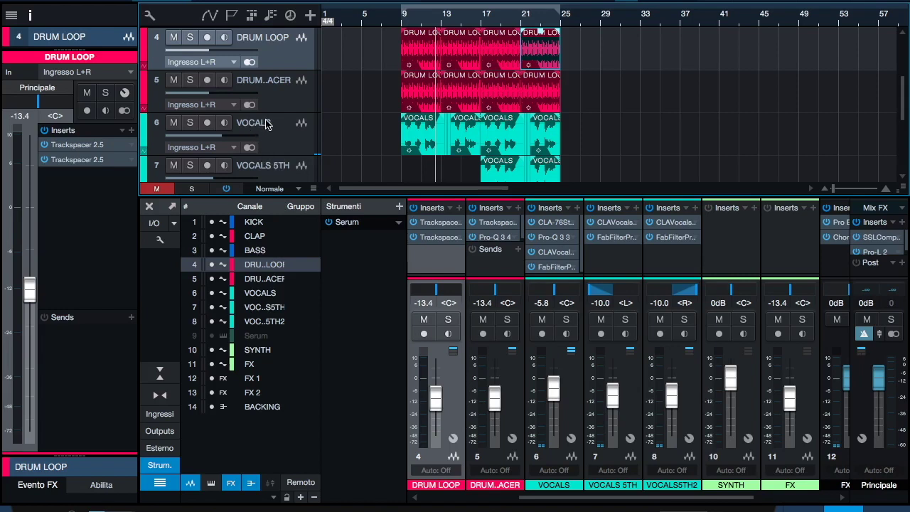
pyautogui.click(280, 128)
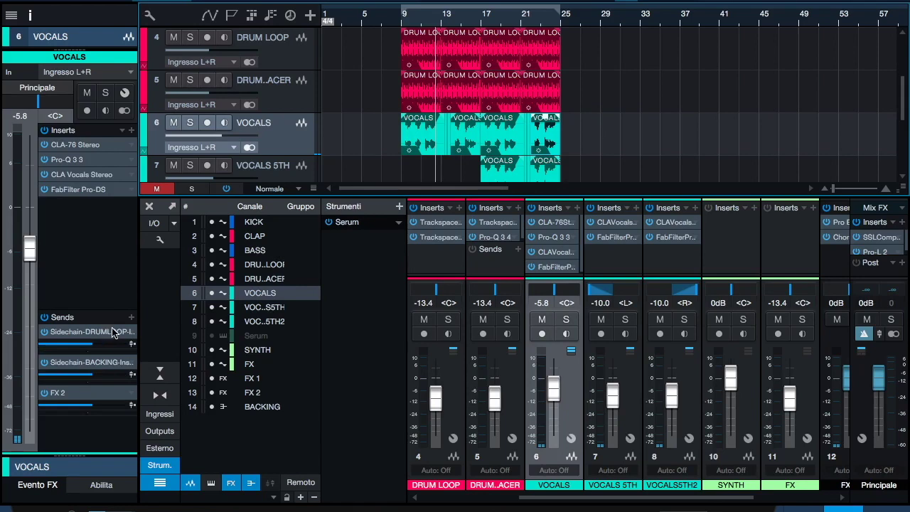
# - Open the first Trackspacer 2.5 insert on DRUM LOOP and examine its low-cut and high-cut settings
pyautogui.click(278, 43)
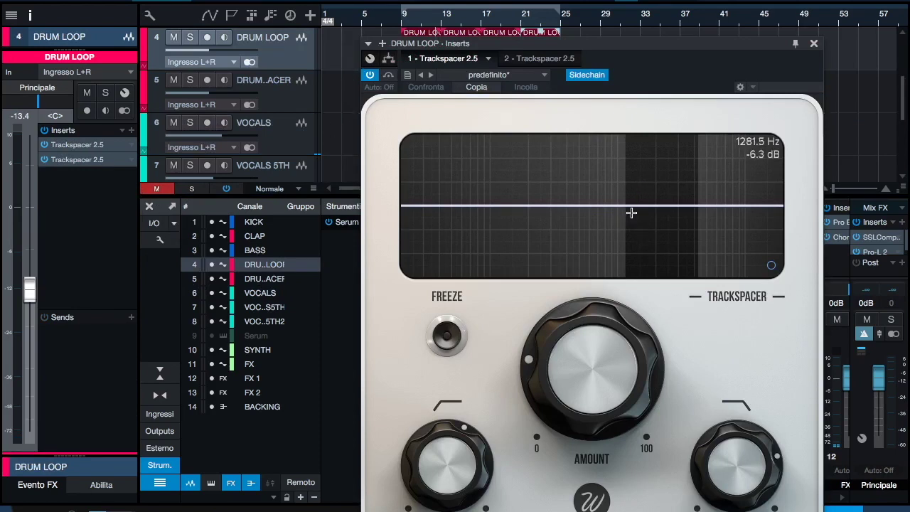
pyautogui.moveTo(464, 456)
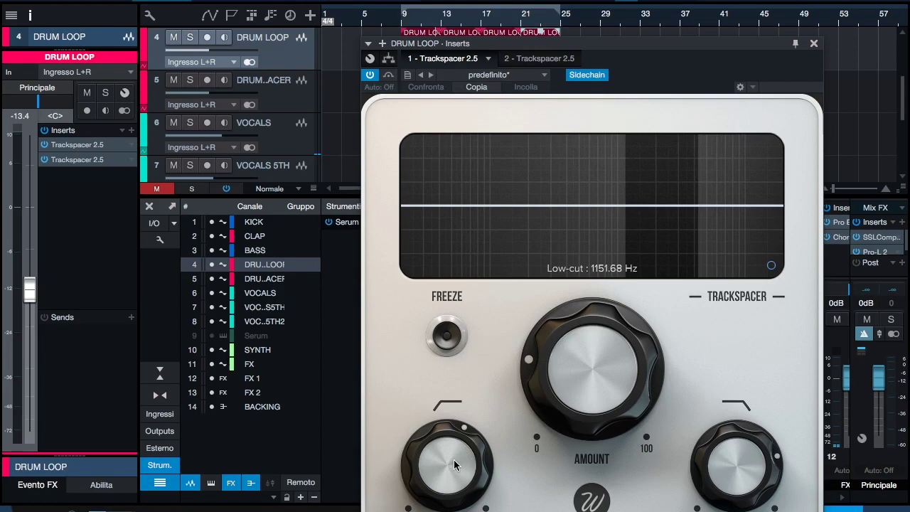
pyautogui.moveTo(709, 460)
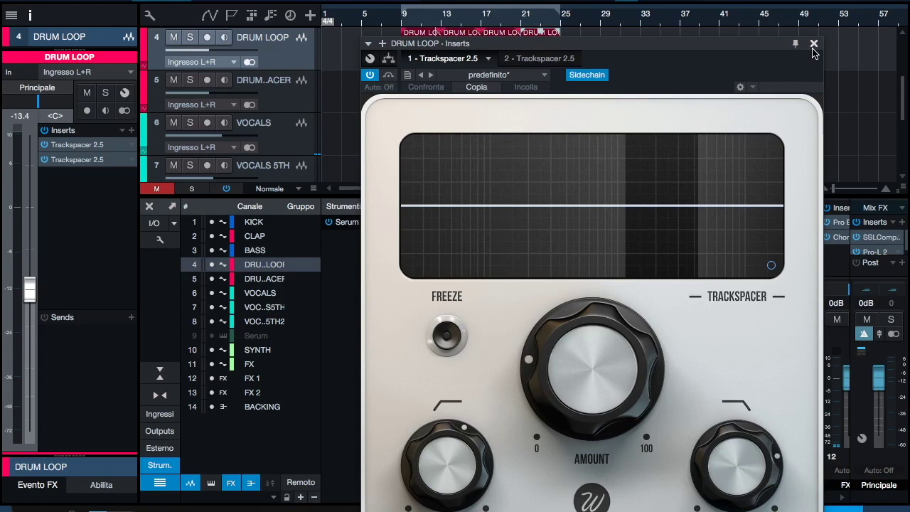
# - Play the mix from bar 9 with DRUM LOOP's first Trackspacer in view, toggling its bypass to compare
pyautogui.moveTo(732, 47); pyautogui.dragTo(803, 29)
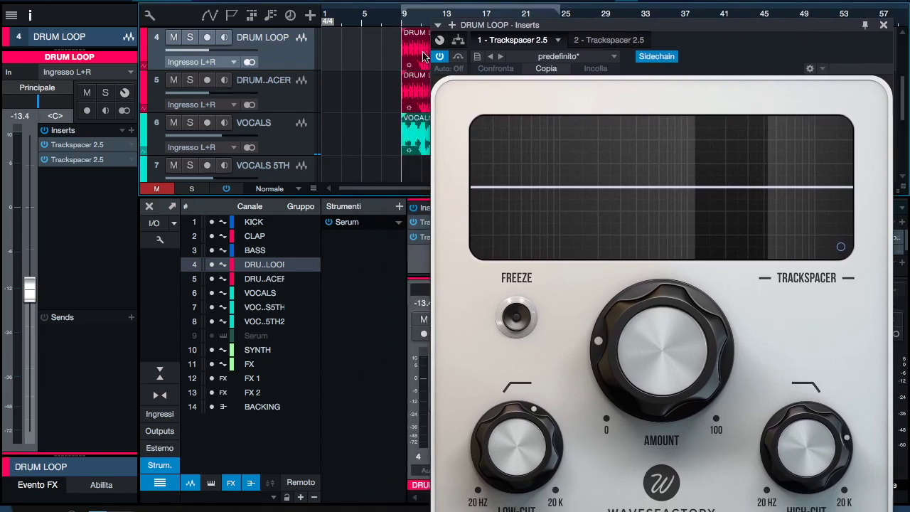
pyautogui.press('space')
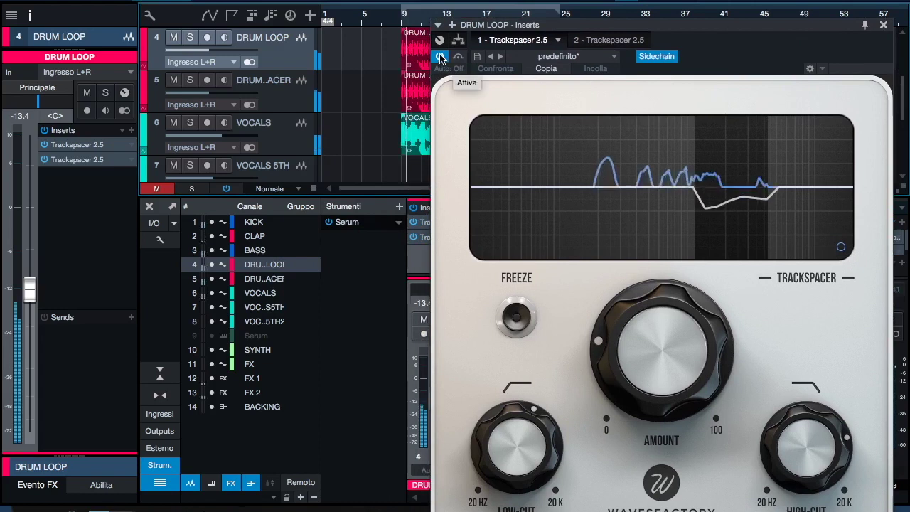
pyautogui.click(440, 57)
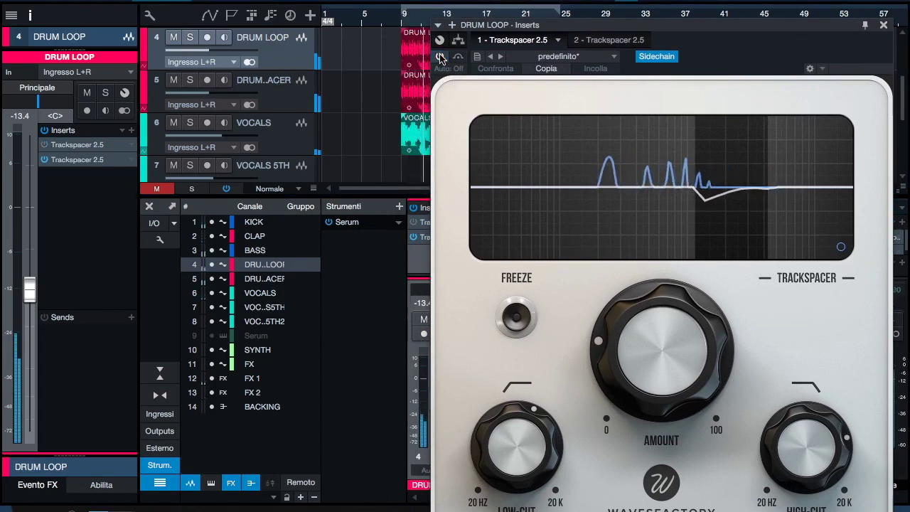
pyautogui.click(440, 58)
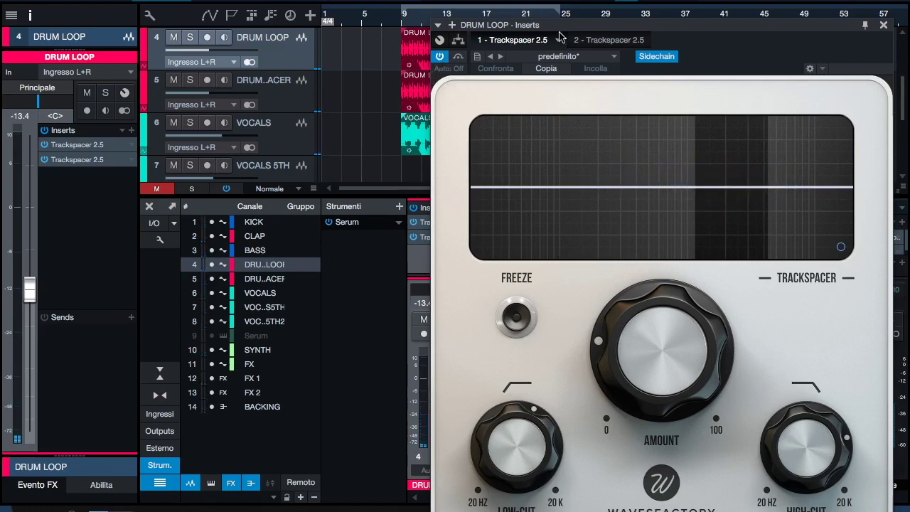
# - Open the first Trackspacer's Advanced Panel, examine Attack and Release, toggle the Sidechain option on and off, and close the plug-in window
pyautogui.moveTo(592, 26); pyautogui.dragTo(464, 22)
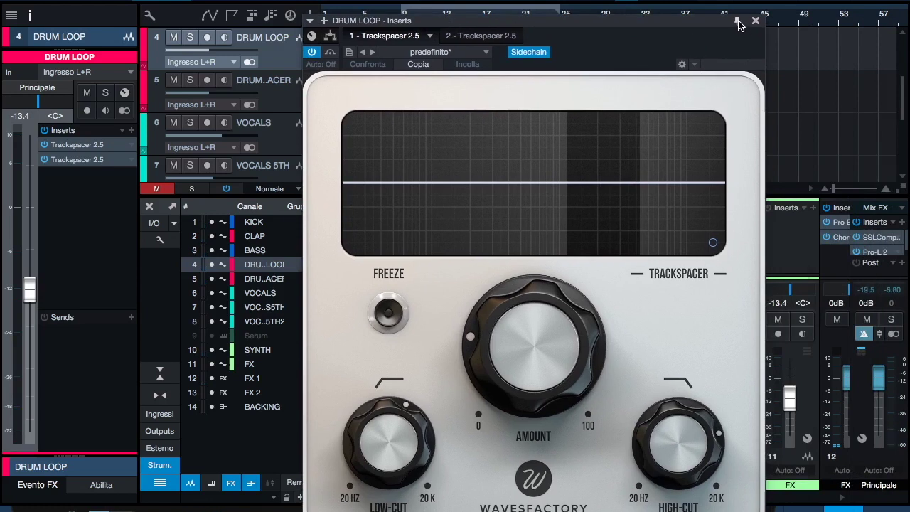
pyautogui.moveTo(703, 21); pyautogui.dragTo(707, 48)
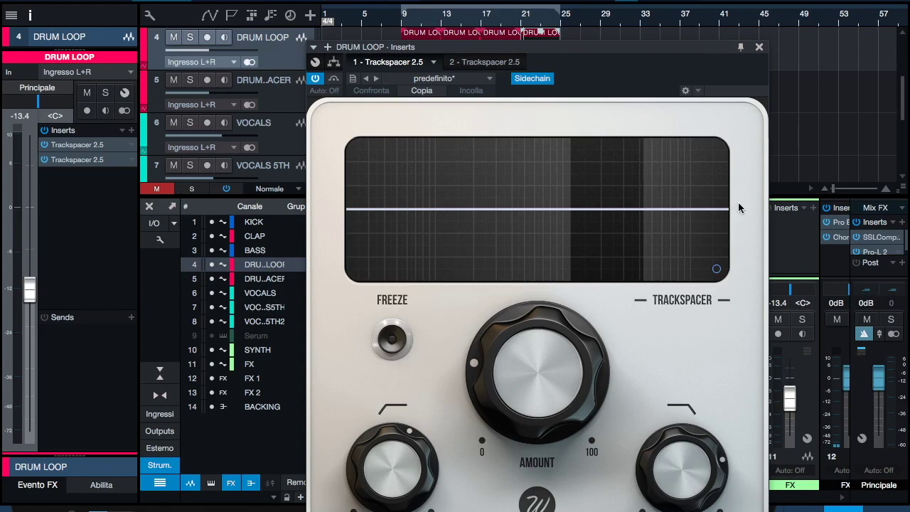
pyautogui.click(718, 269)
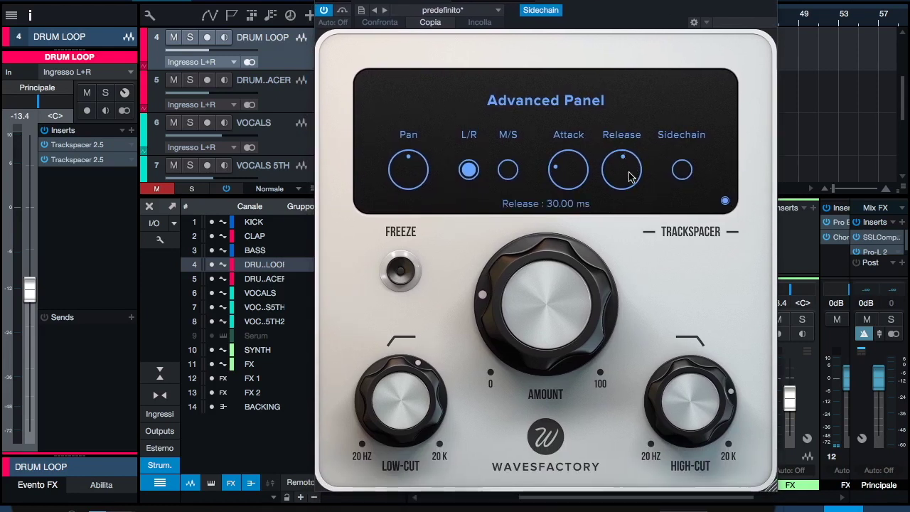
pyautogui.moveTo(569, 176)
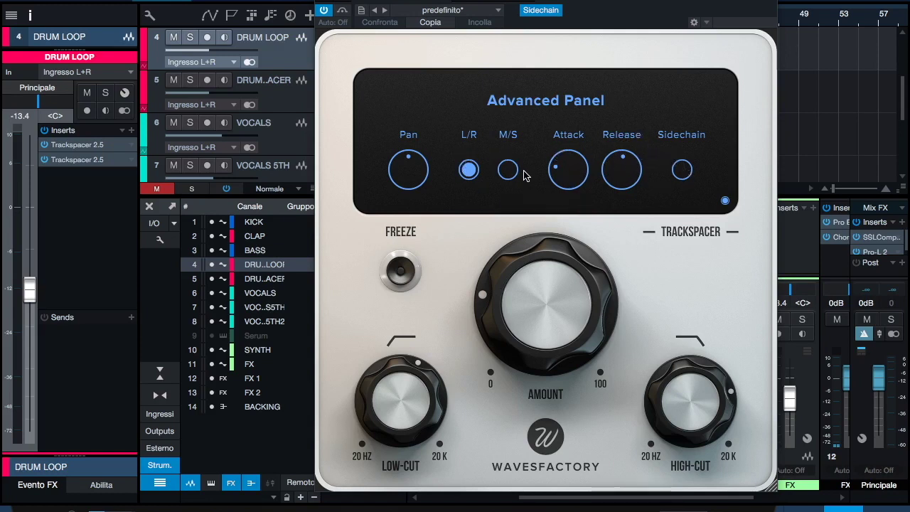
pyautogui.click(681, 170)
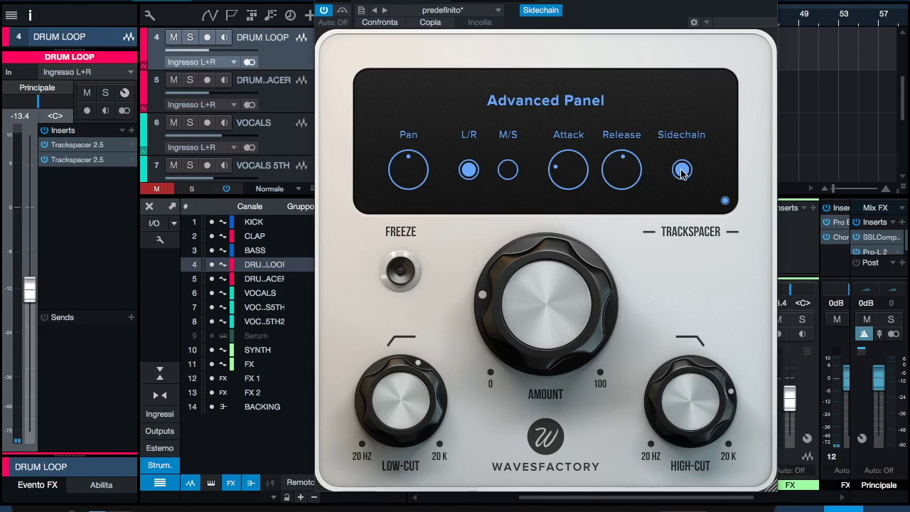
pyautogui.click(681, 171)
pyautogui.hotkey('ctrl', 'w')
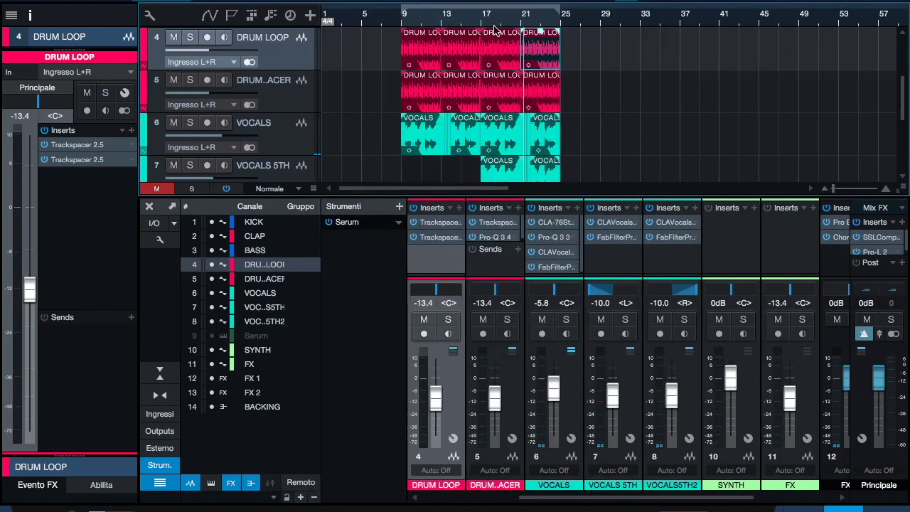
# - Return the playhead to bar 9, view the second Trackspacer 2.5 insert on DRUM LOOP, and close its window
pyautogui.click(404, 27)
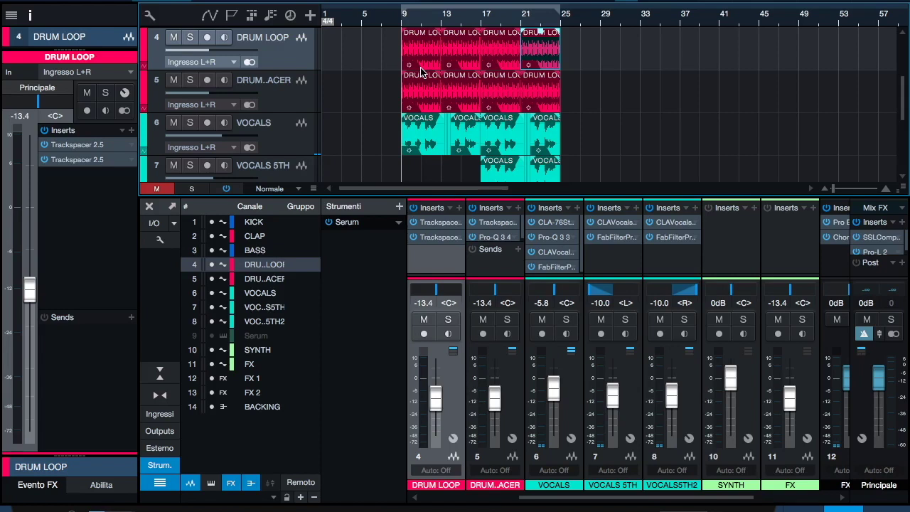
pyautogui.hotkey('alt', 'Down')
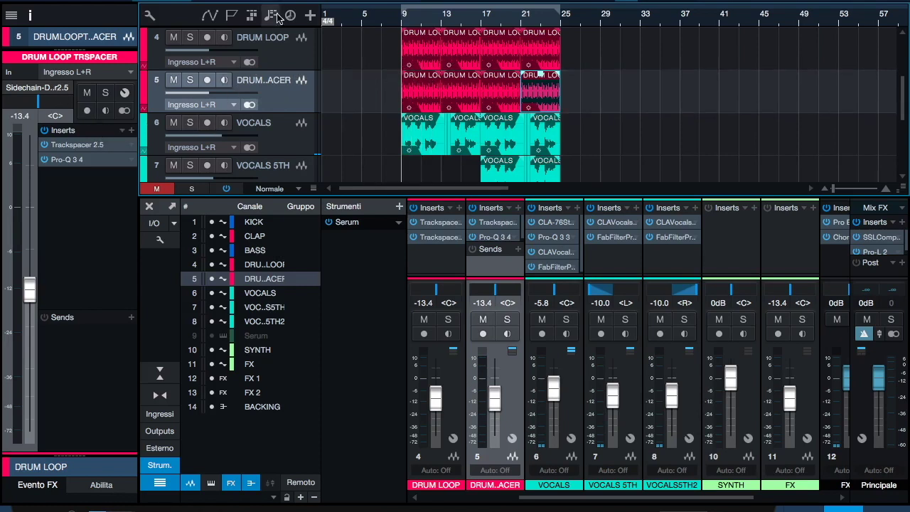
pyautogui.click(281, 61)
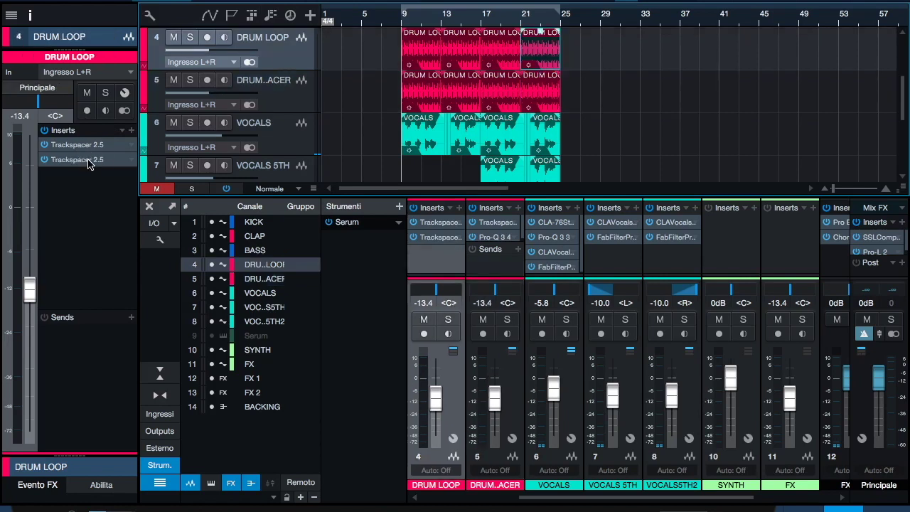
pyautogui.click(88, 161)
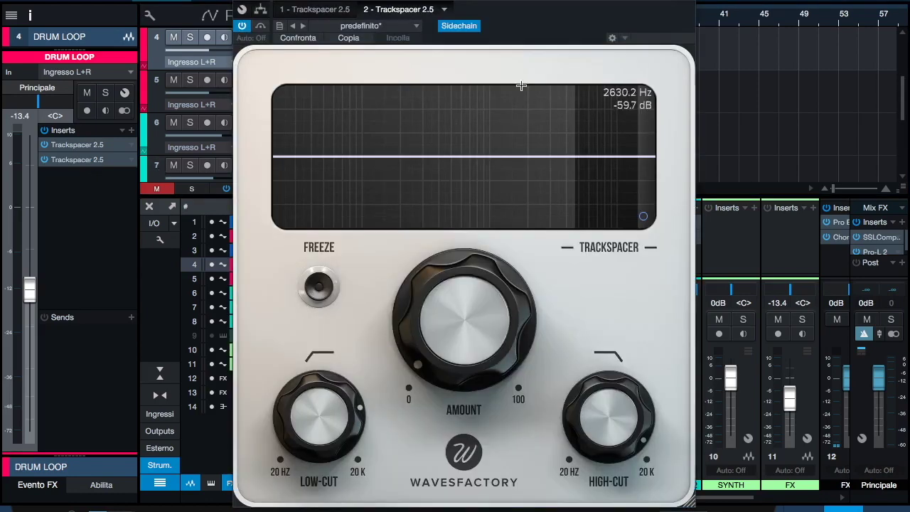
pyautogui.moveTo(507, 3); pyautogui.dragTo(540, 42)
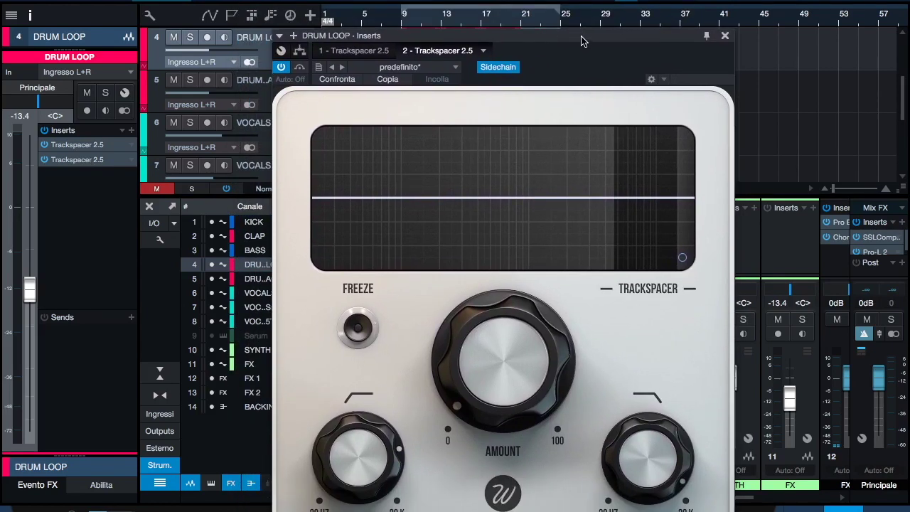
pyautogui.click(725, 35)
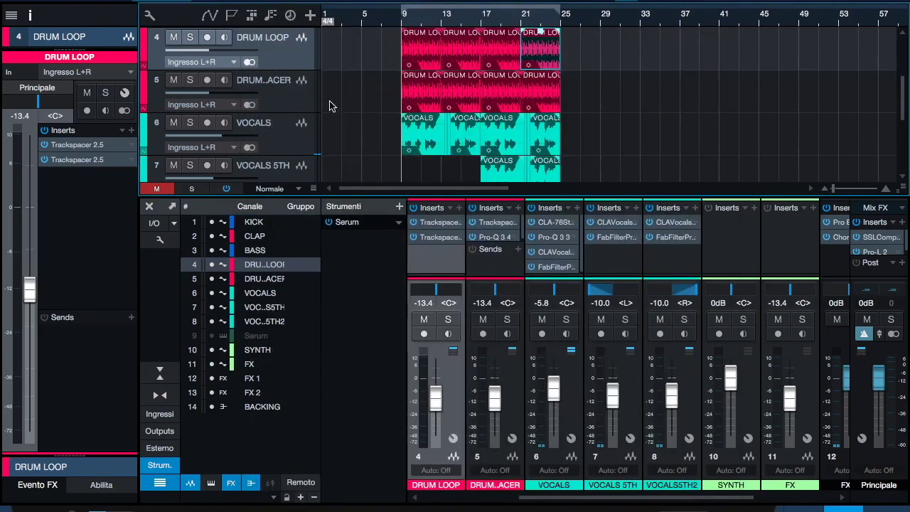
# - Open the Pro-Q 3 insert on DRUM LOOP TRSPACER, examine its bell band's frequency, gain and Q, and close the plug-in
pyautogui.click(273, 97)
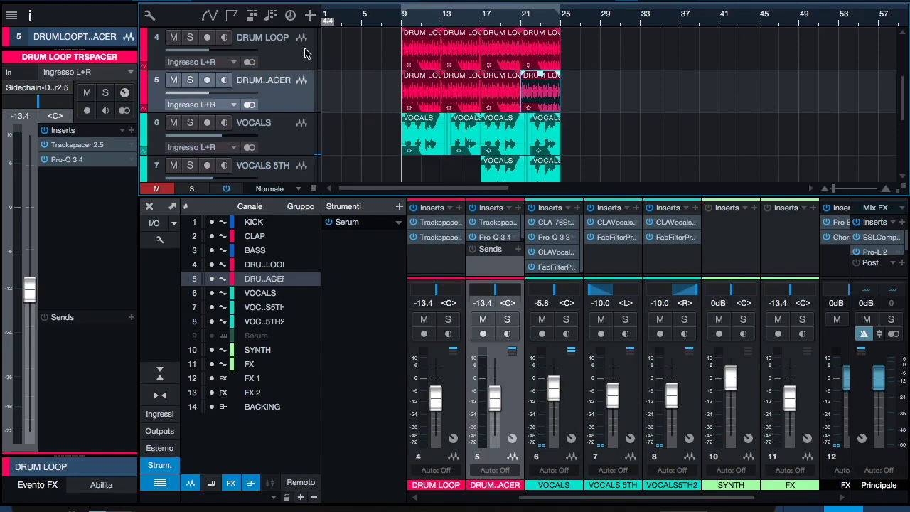
pyautogui.click(97, 161)
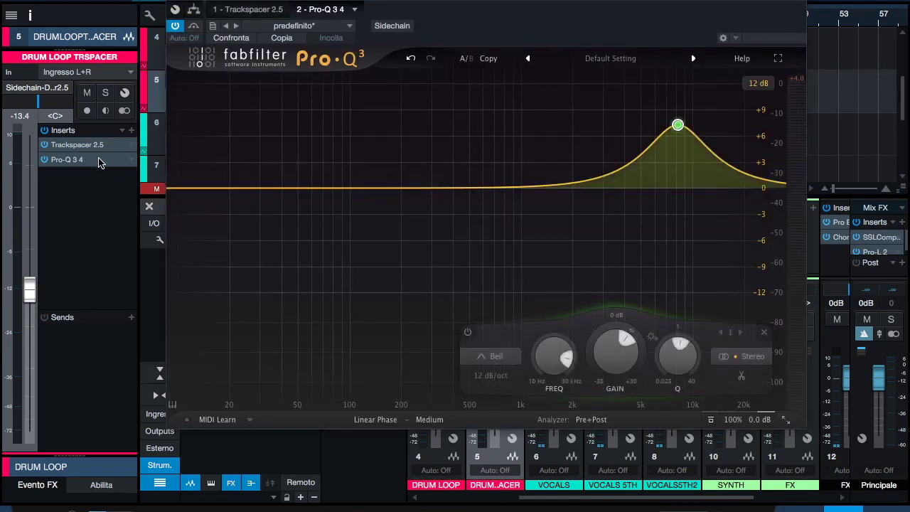
pyautogui.moveTo(679, 126)
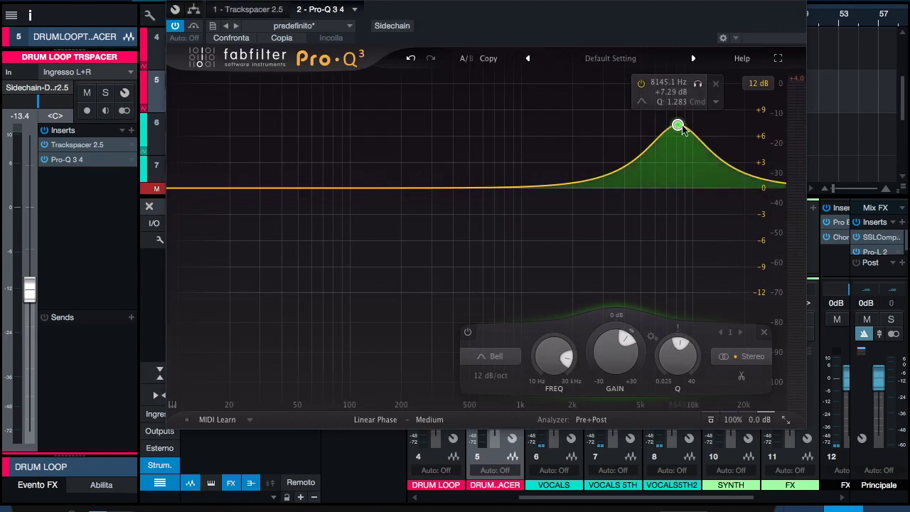
pyautogui.click(698, 84)
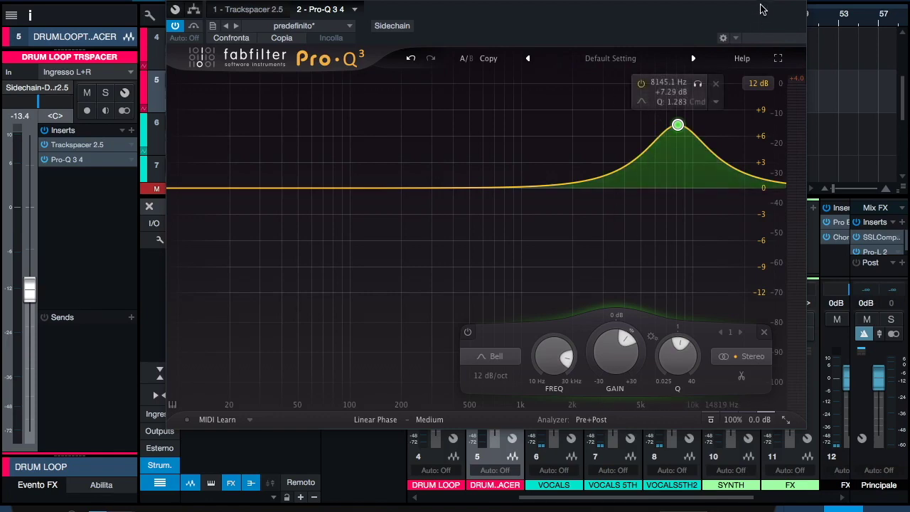
pyautogui.click(796, 4)
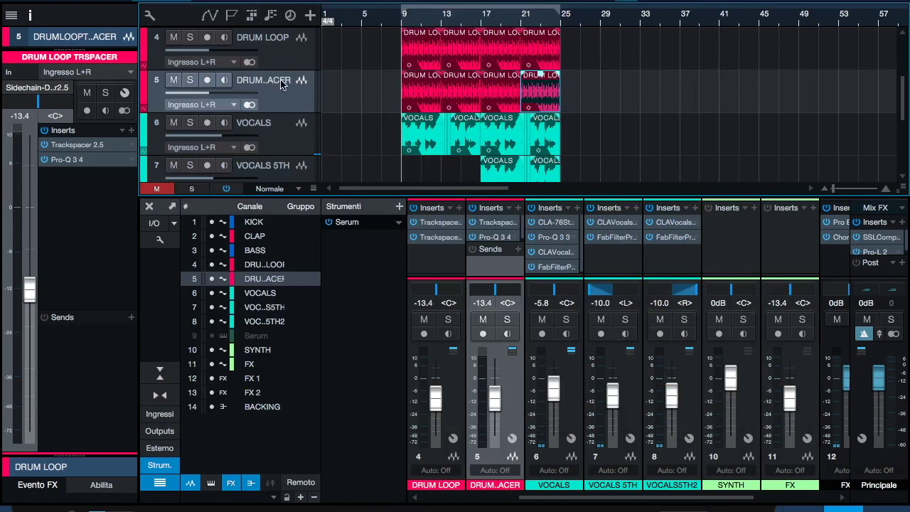
# - Play the mix with DRUM LOOP's second Trackspacer 2.5 in view and solo the DRUM LOOP track
pyautogui.click(270, 39)
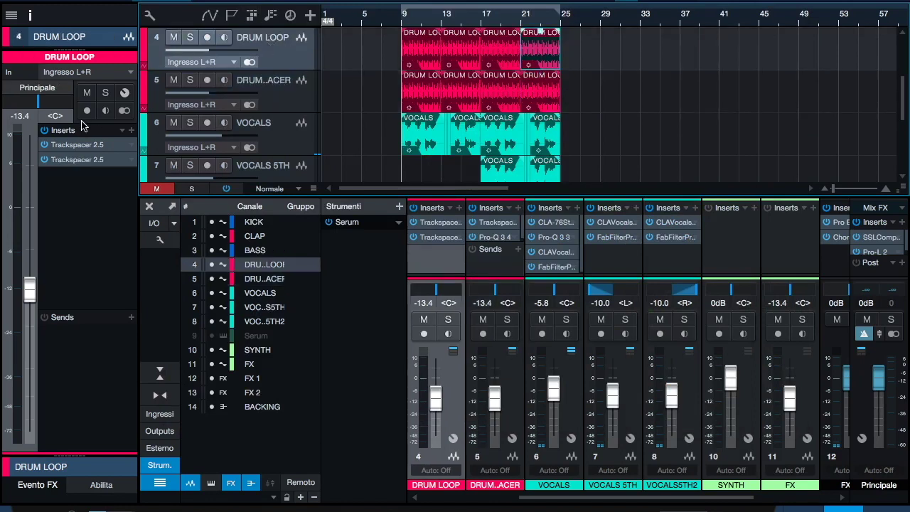
pyautogui.click(76, 159)
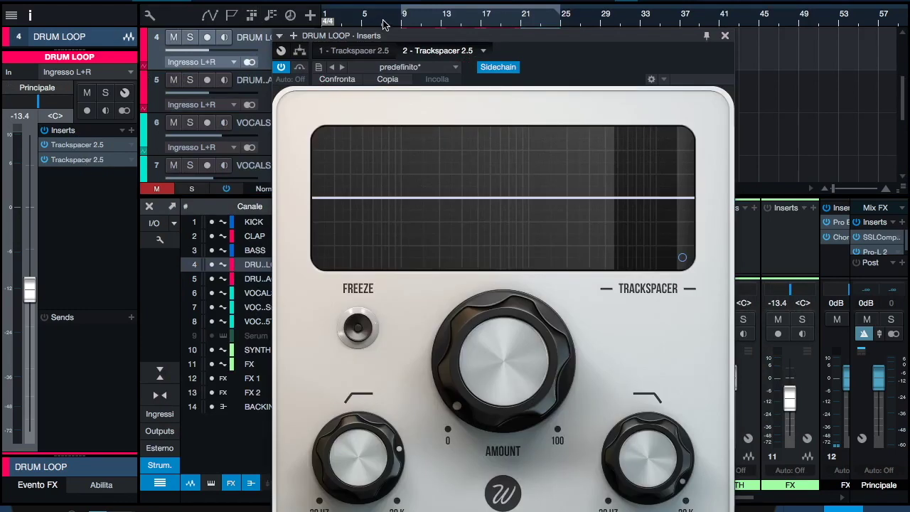
pyautogui.press('space')
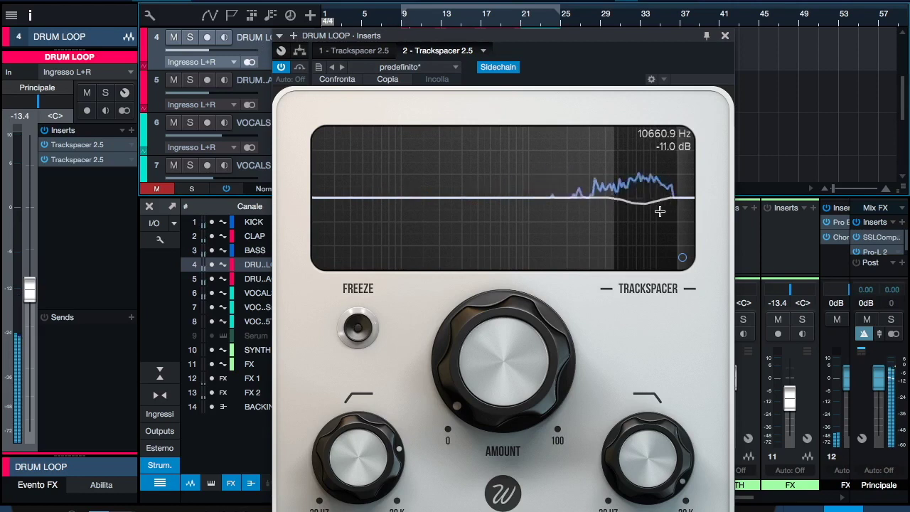
pyautogui.press('s')
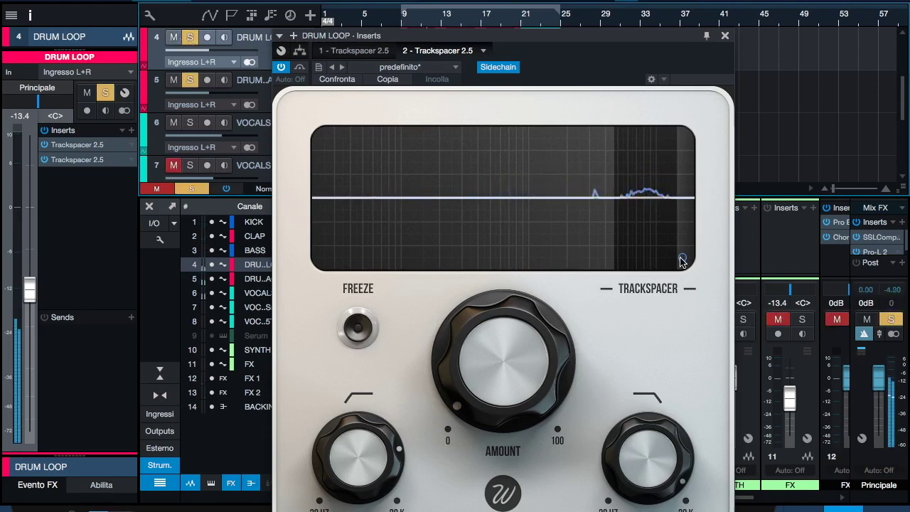
# - Open the second Trackspacer's Advanced Panel, toggle its Sidechain option on and off to compare, and close the plug-in window
pyautogui.click(682, 258)
pyautogui.click(640, 227)
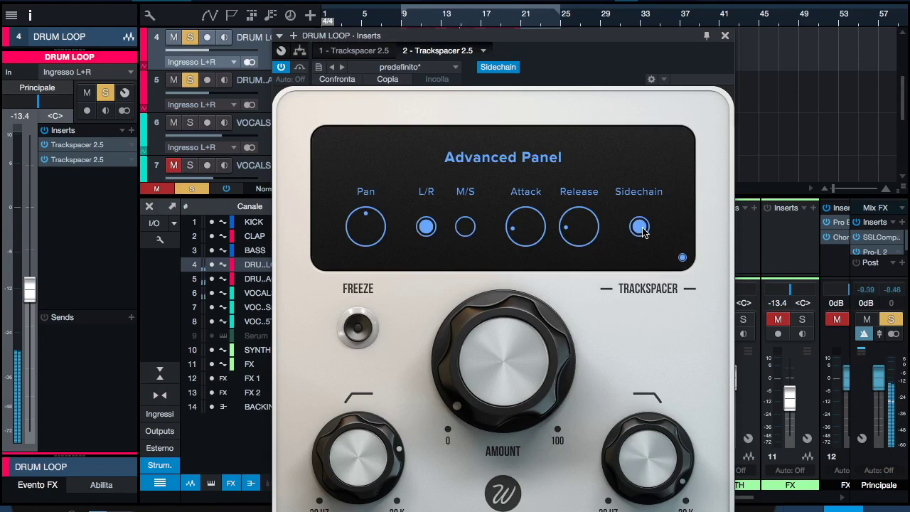
pyautogui.click(639, 227)
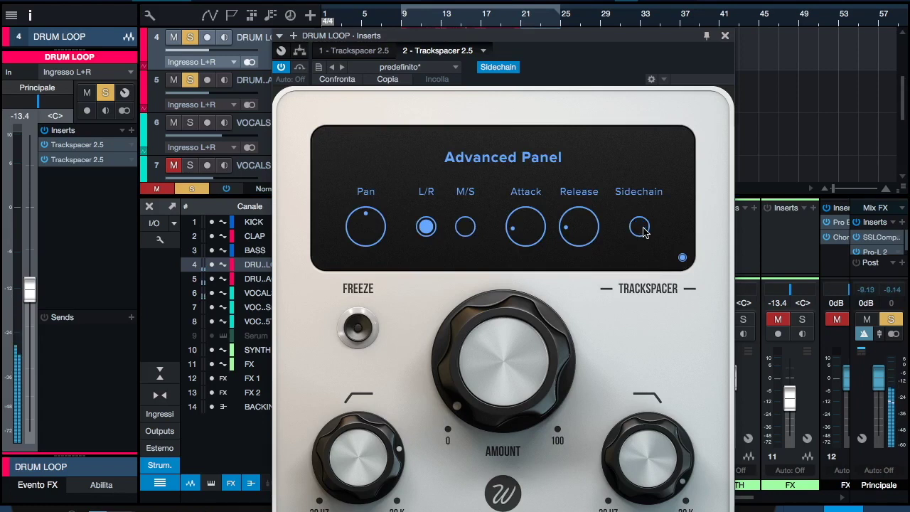
pyautogui.click(683, 257)
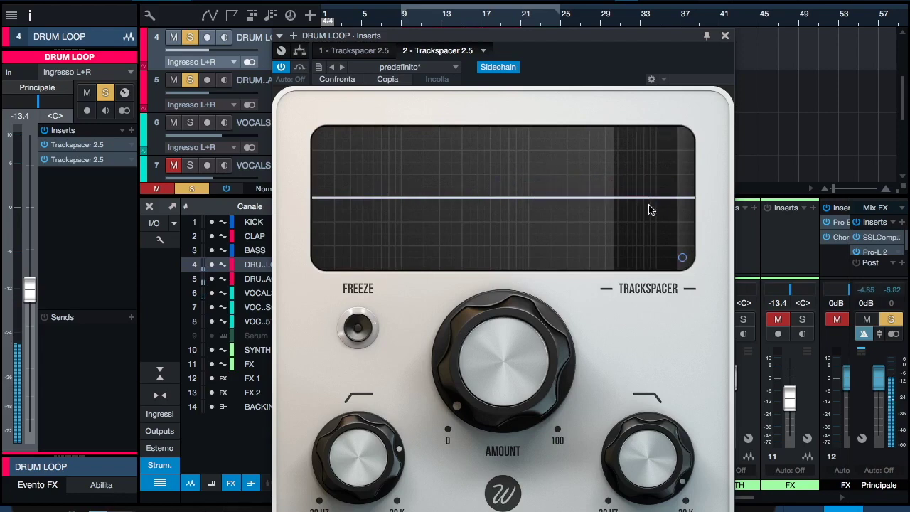
pyautogui.click(726, 36)
# - Review the Pro-Q 3 boost curve on the DRUM LOOP TRSPACER track and close the plug-in window
pyautogui.click(268, 94)
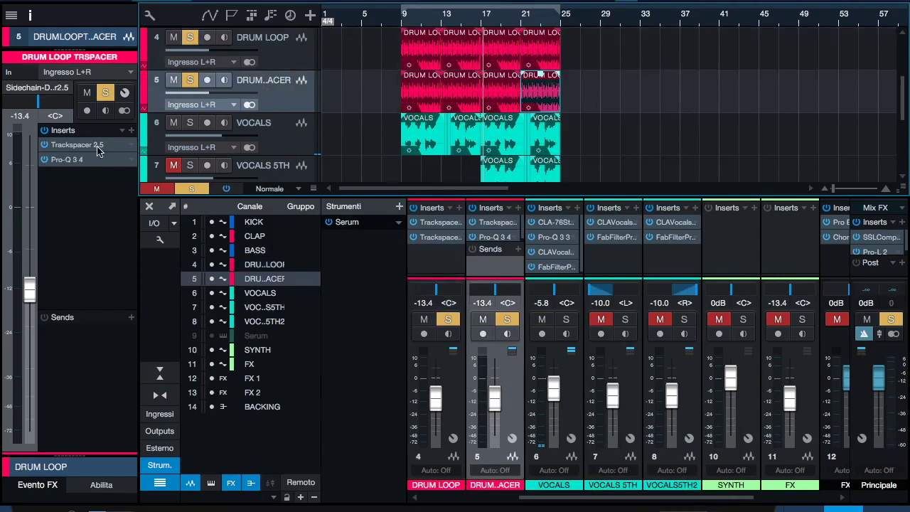
pyautogui.click(88, 166)
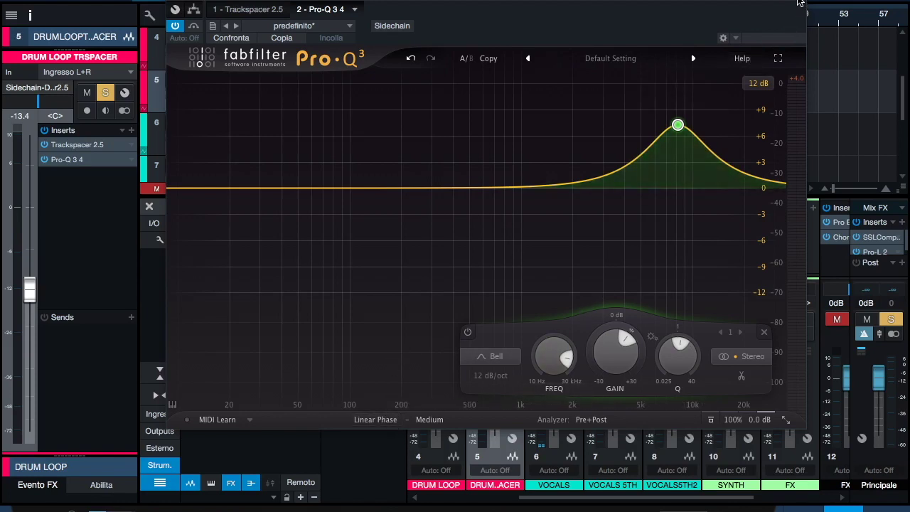
pyautogui.click(797, 10)
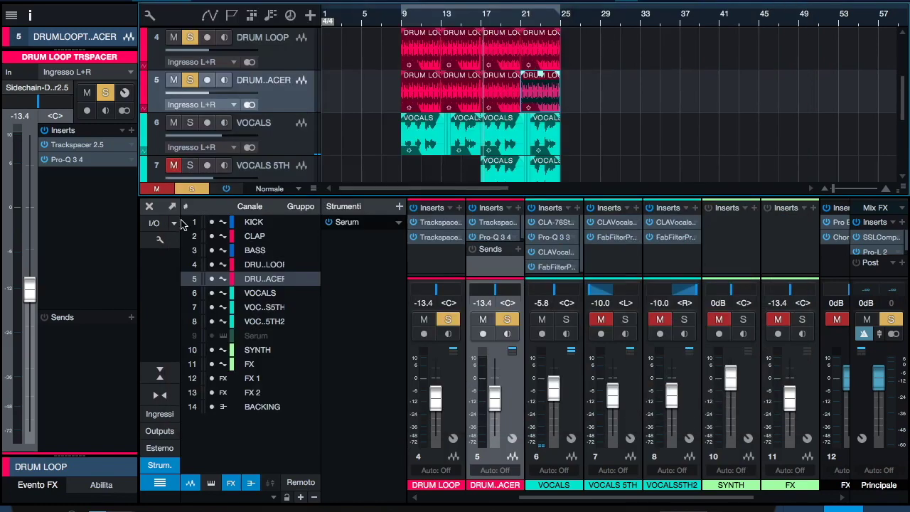
# - Clear all solos, select the DRUM LOOP track and return the playhead to bar 9
pyautogui.click(191, 188)
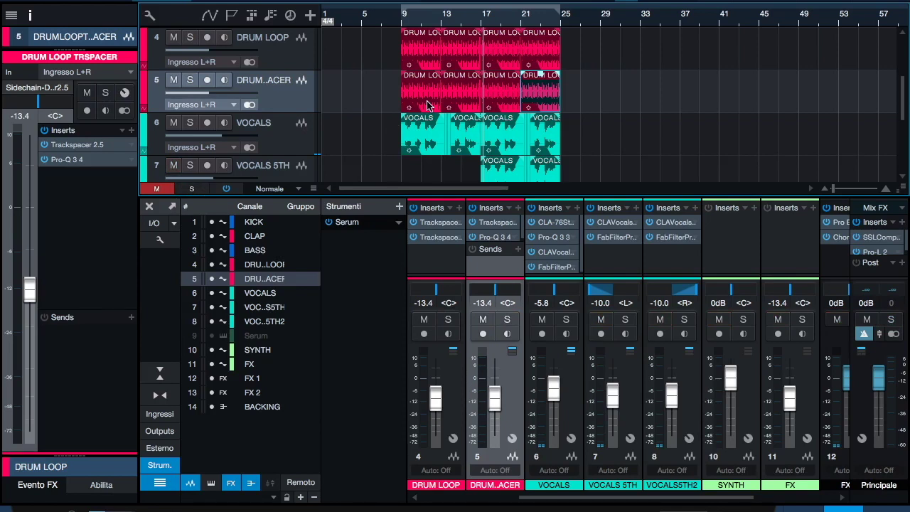
pyautogui.click(305, 57)
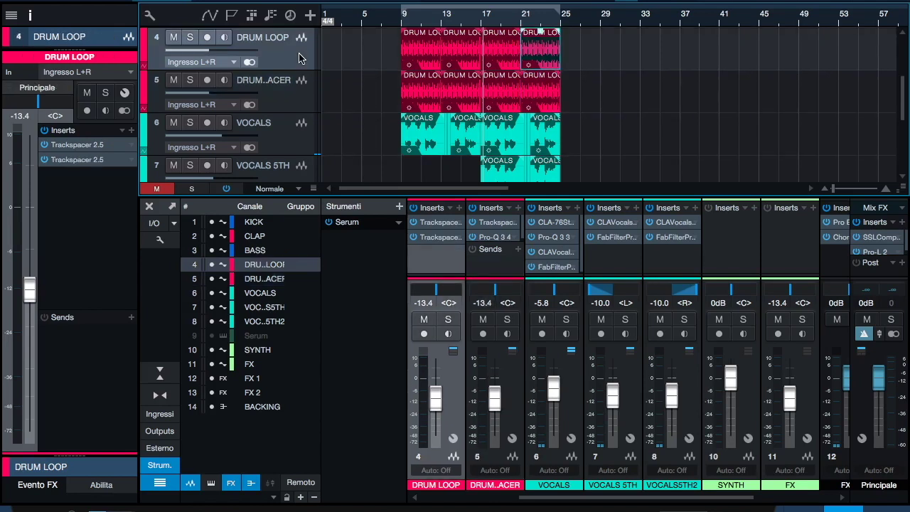
pyautogui.click(404, 25)
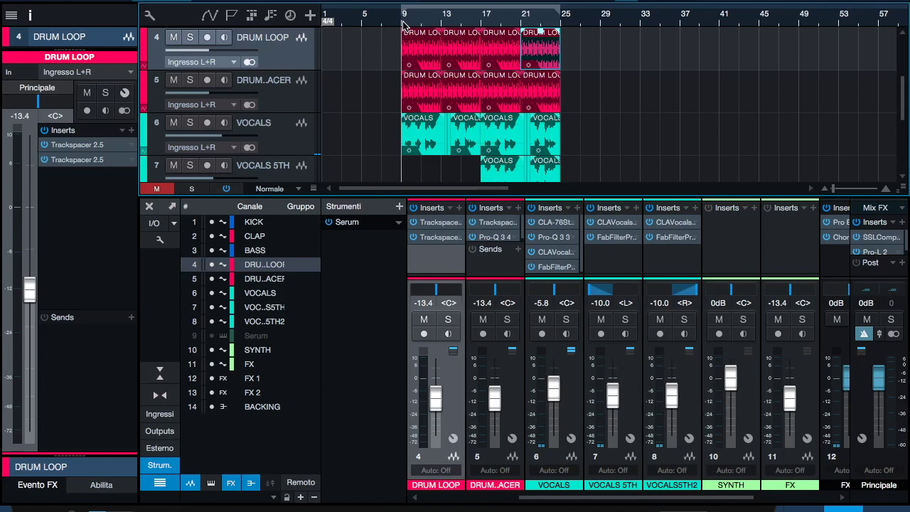